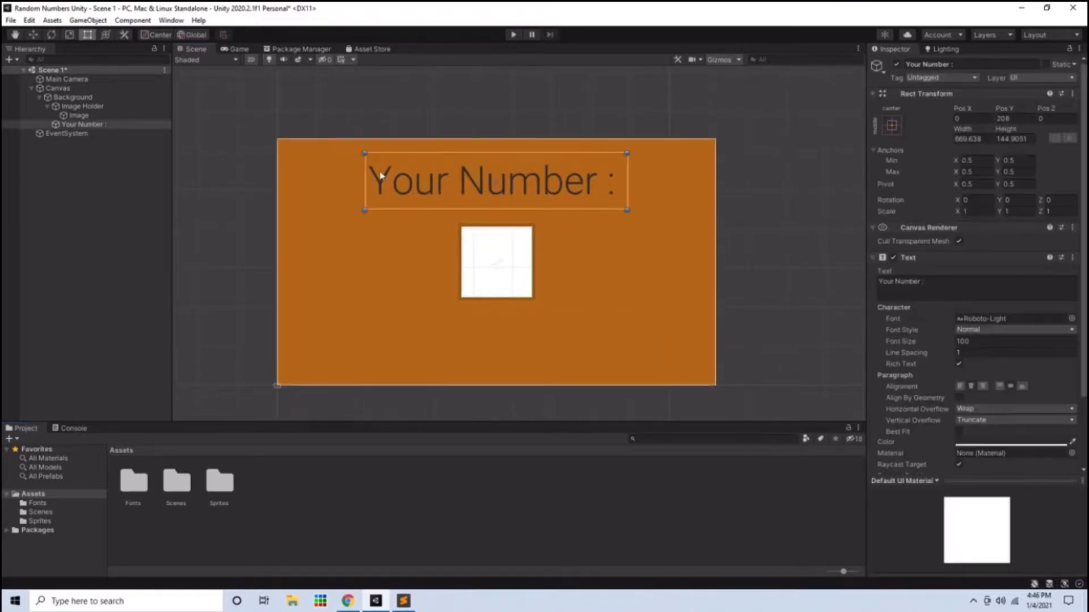
- Inspect the Your Number image placeholder and the Dice_0–Dice_5 sprites in Assets/Sprites
click(493, 255)
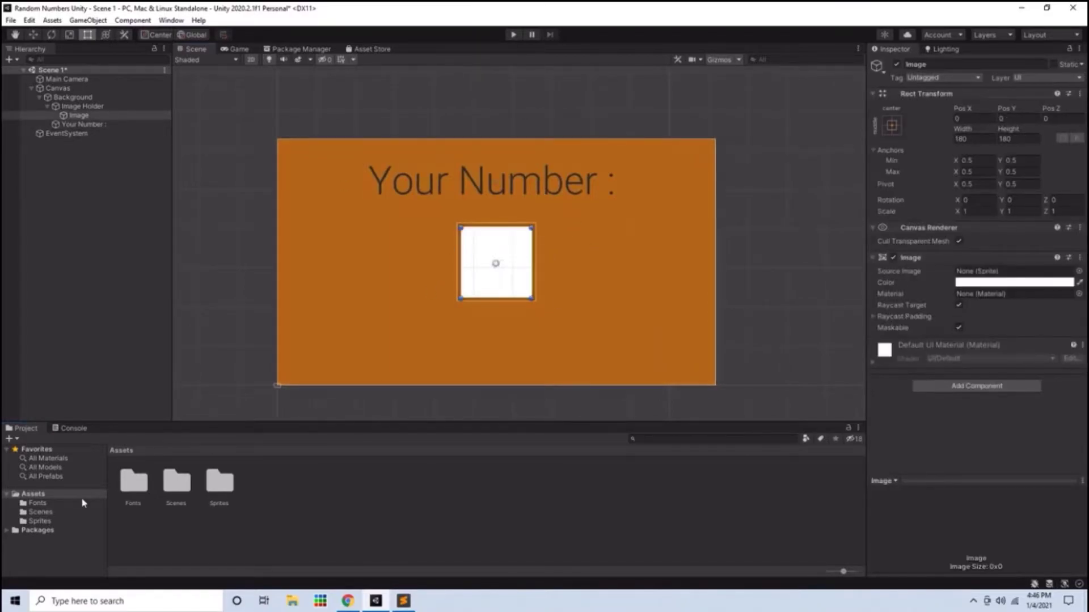
double_click(219, 482)
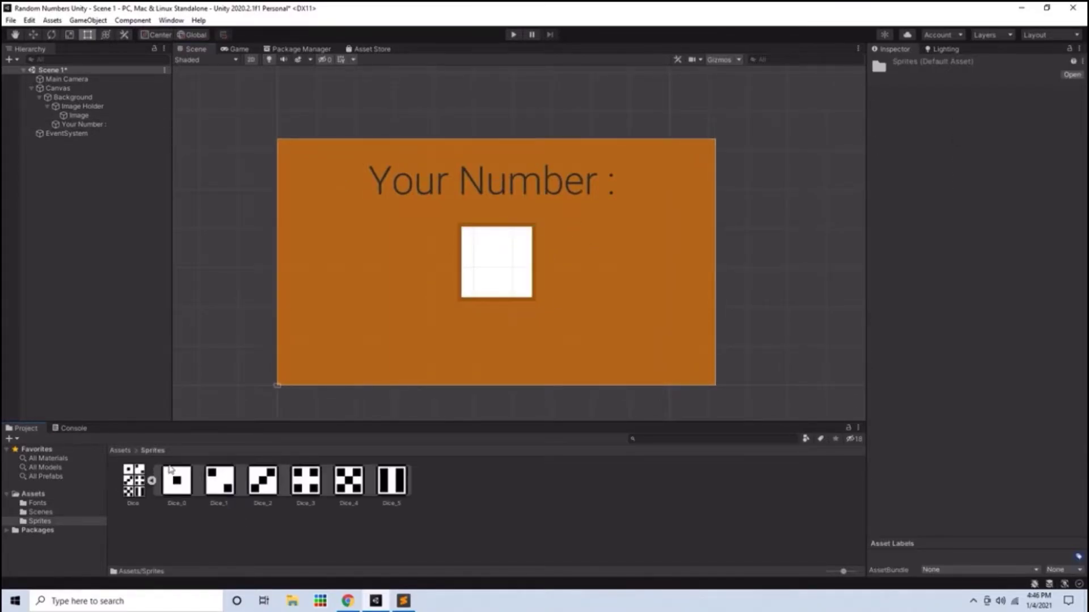
click(177, 482)
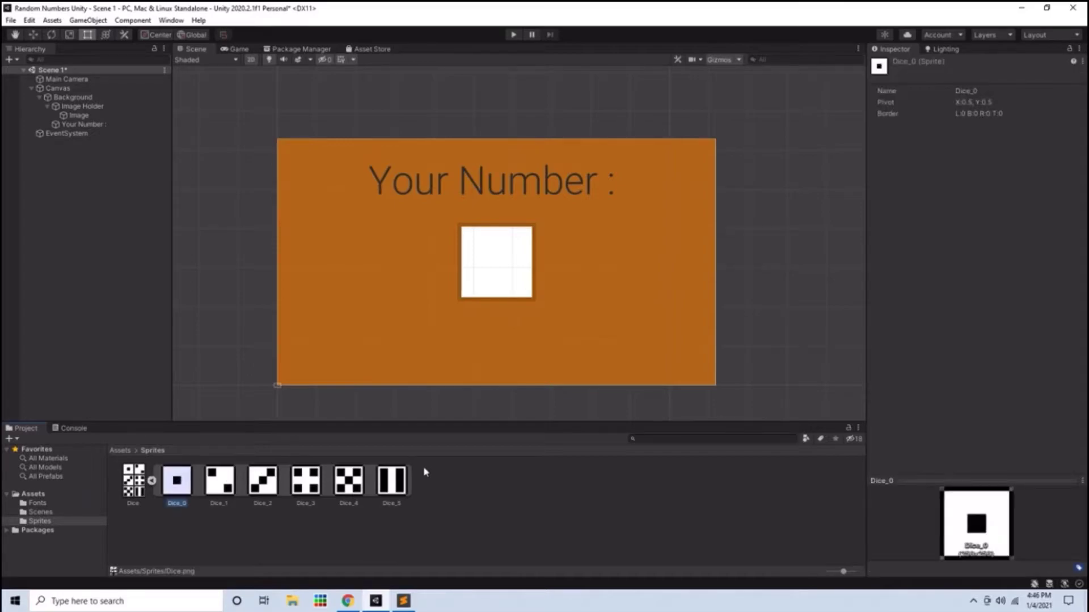
shift+click(391, 482)
click(152, 481)
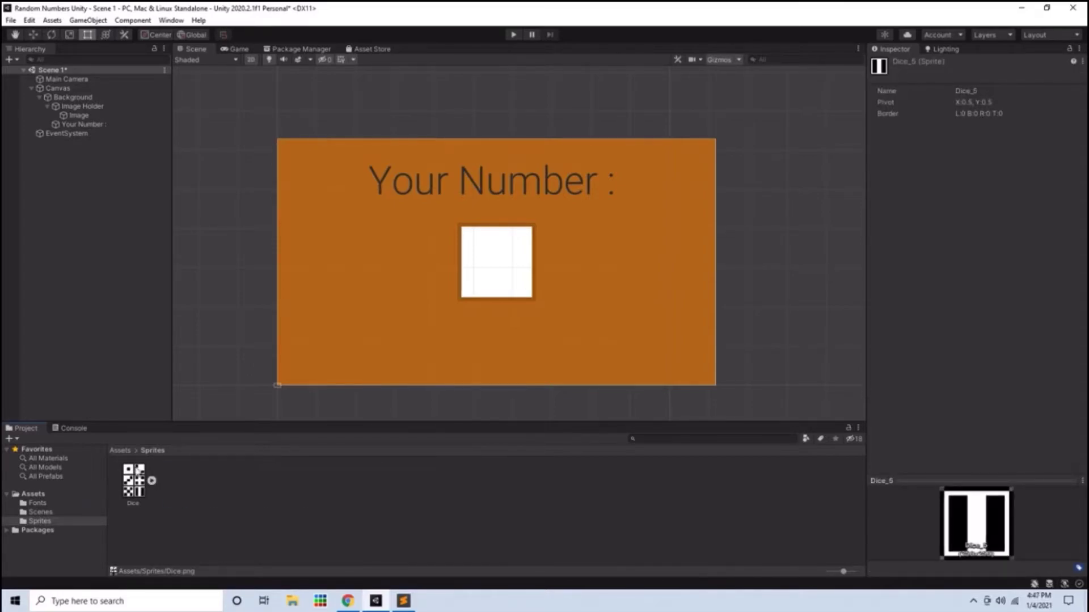
click(152, 481)
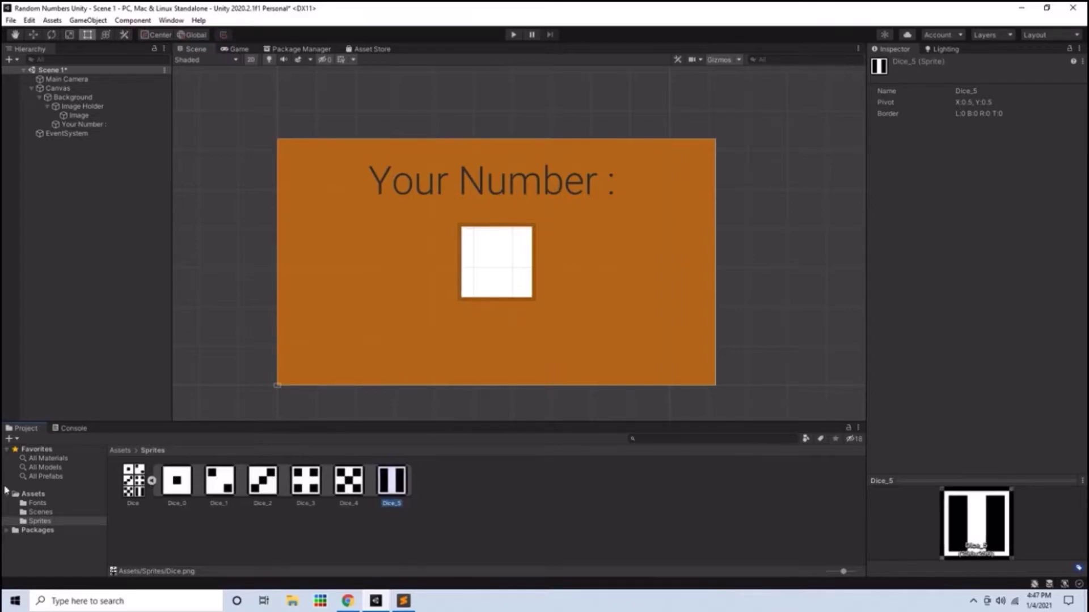
click(34, 493)
- Create a C# script named RandomNumbers in Assets and open it for editing
right_click(273, 484)
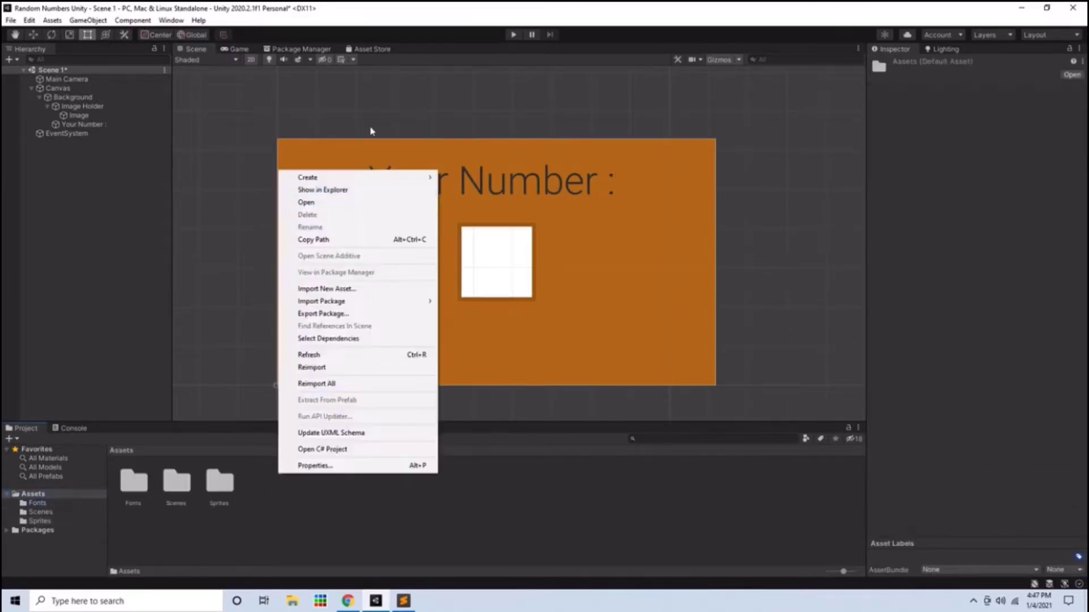
click(489, 172)
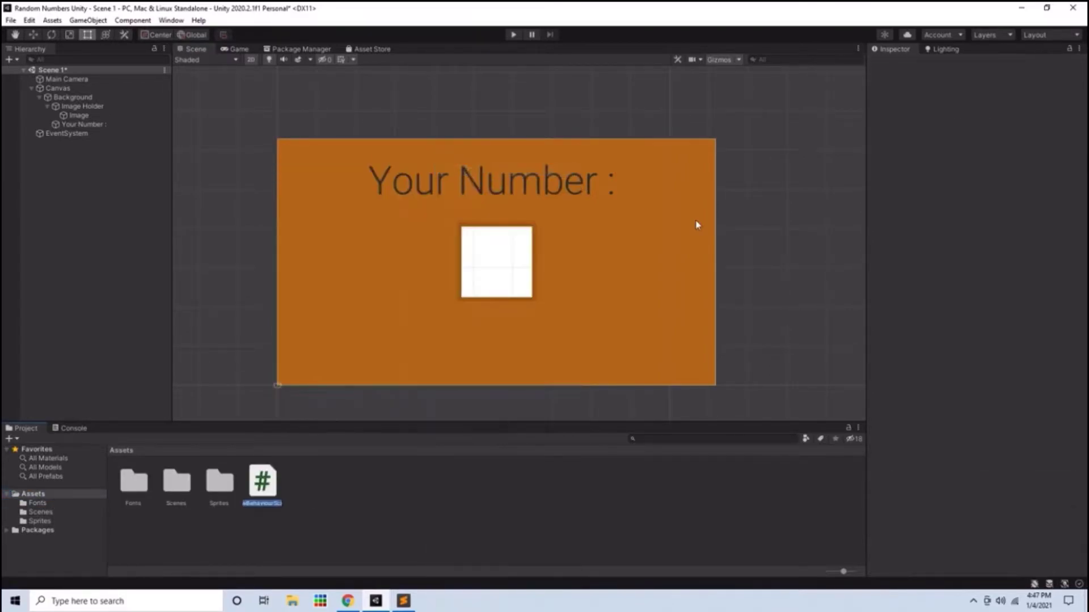
text(Ran)
key(Return)
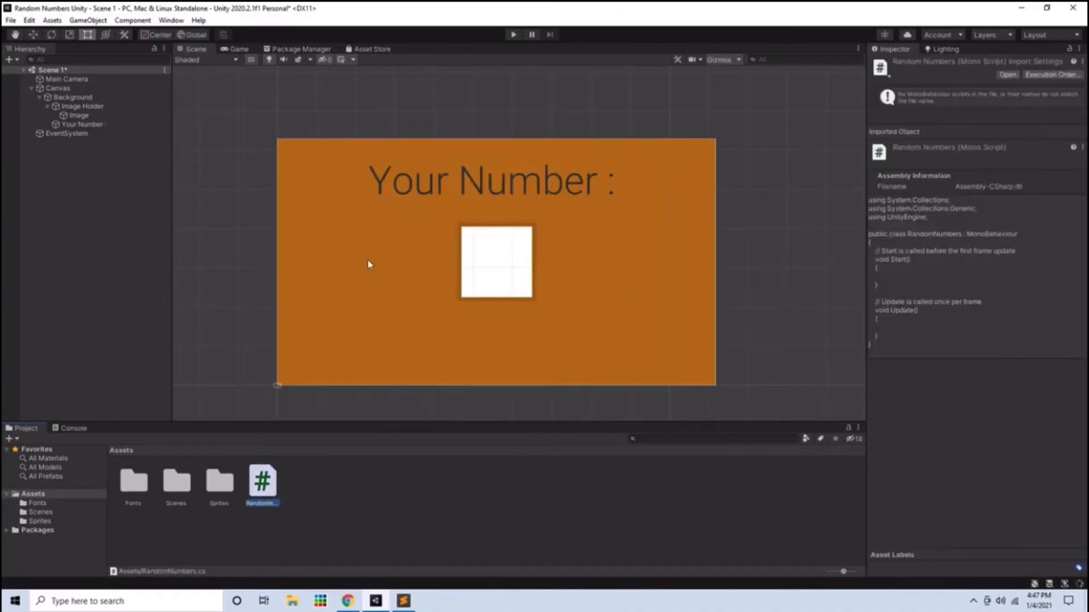
right_click(264, 486)
click(281, 219)
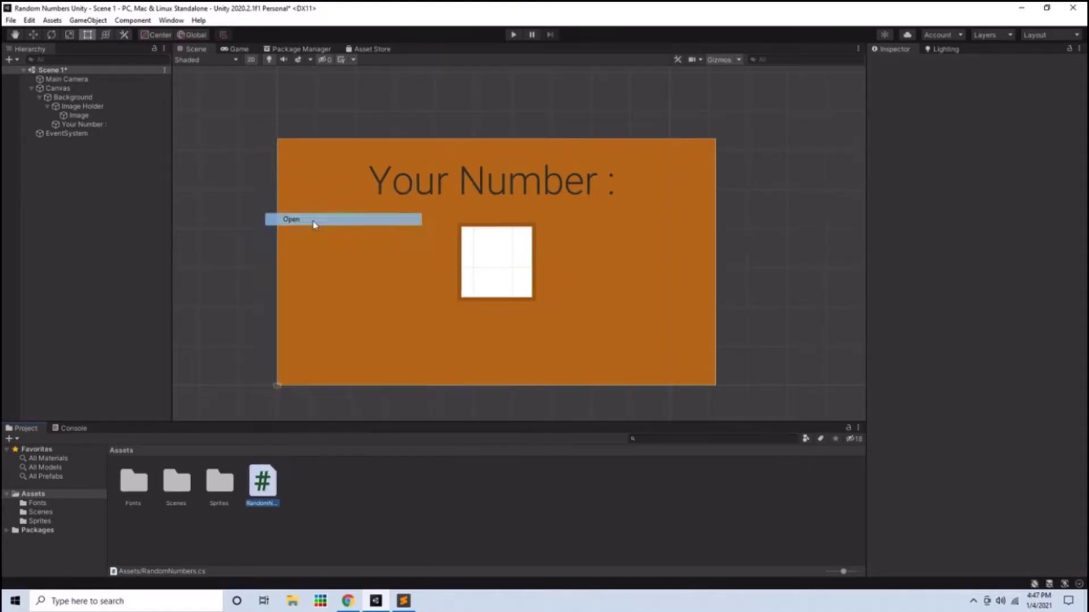
- Replace the Update method with a pickNumber method using Random.Range(1.0f, 6.0f)
drag(98, 264, 70, 183)
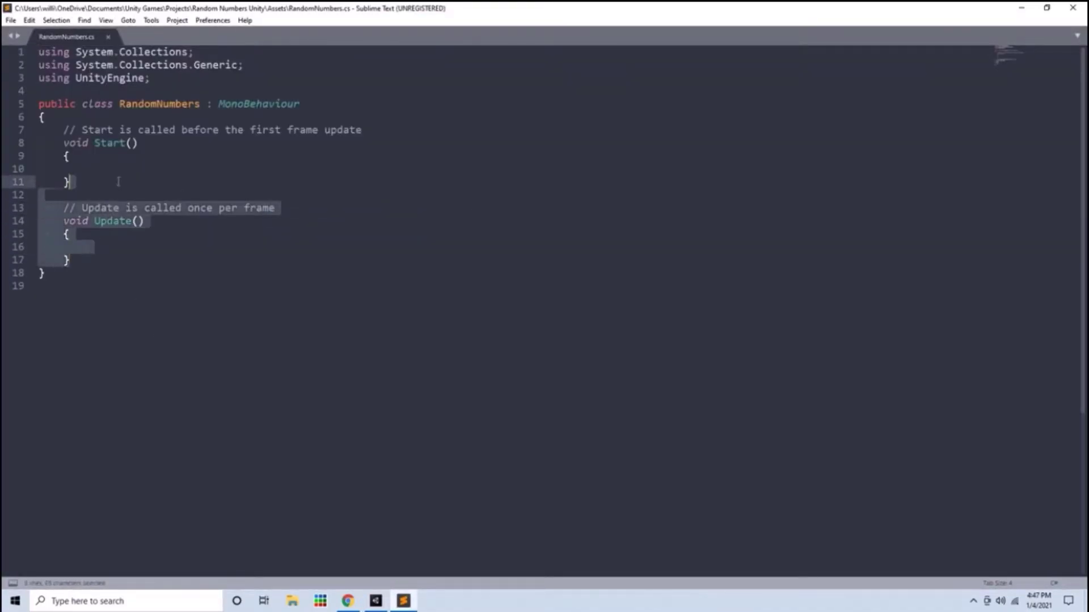
key(BackSpace)
key(Return)
key(Return)
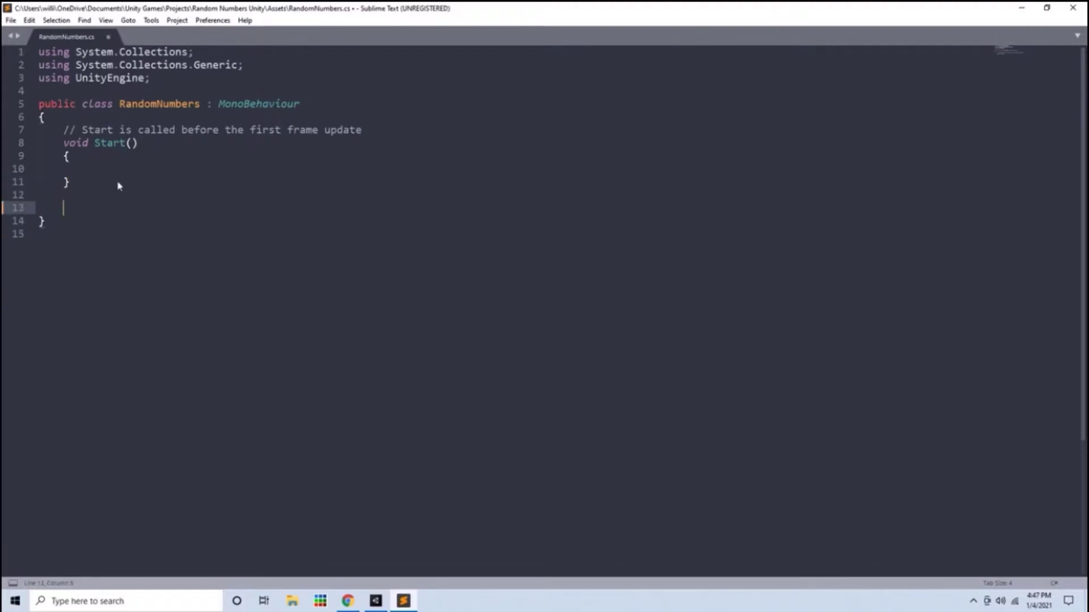
text(void )
text(pickNumber(){)
key(Return)
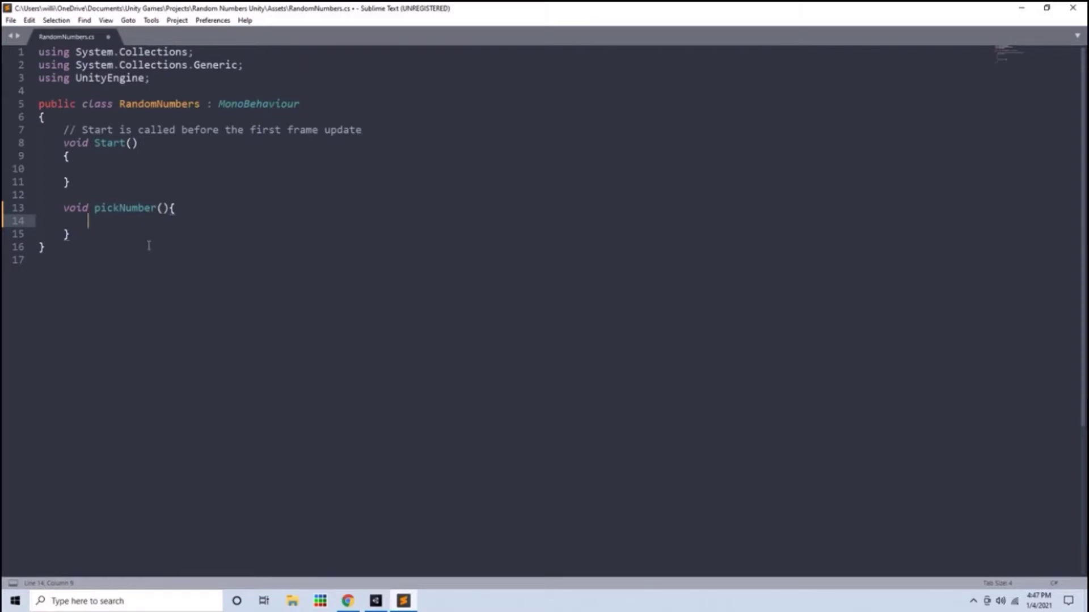
text(int number)
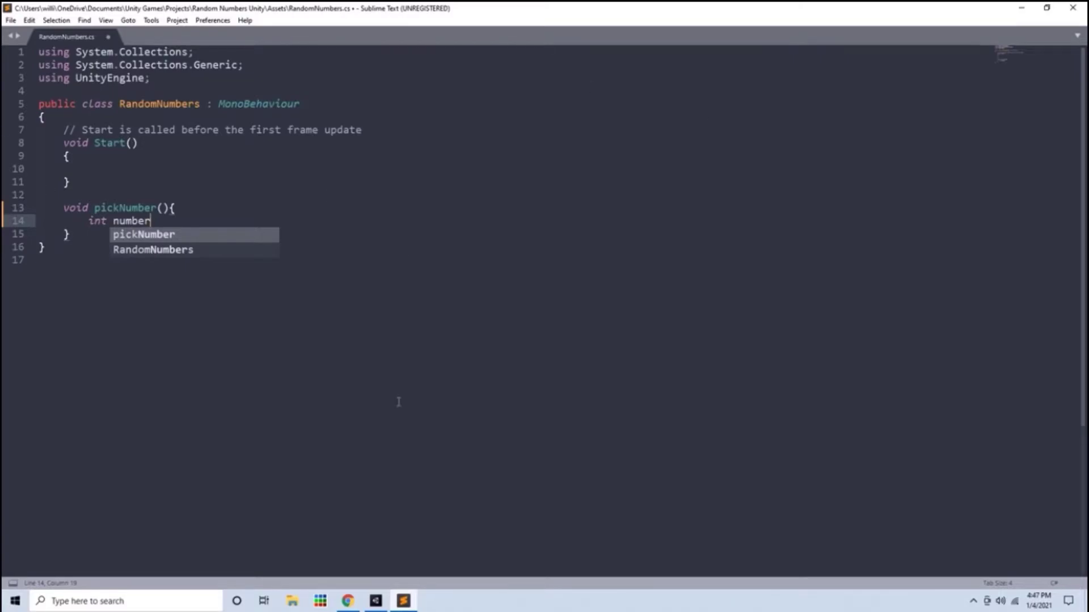
text( = R)
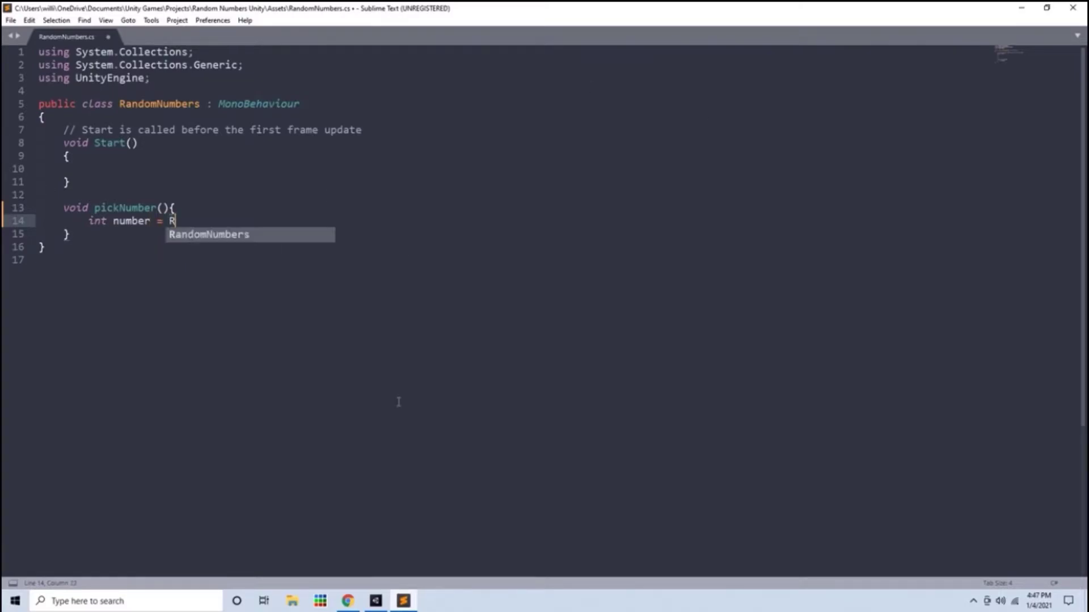
text(andom.Ran)
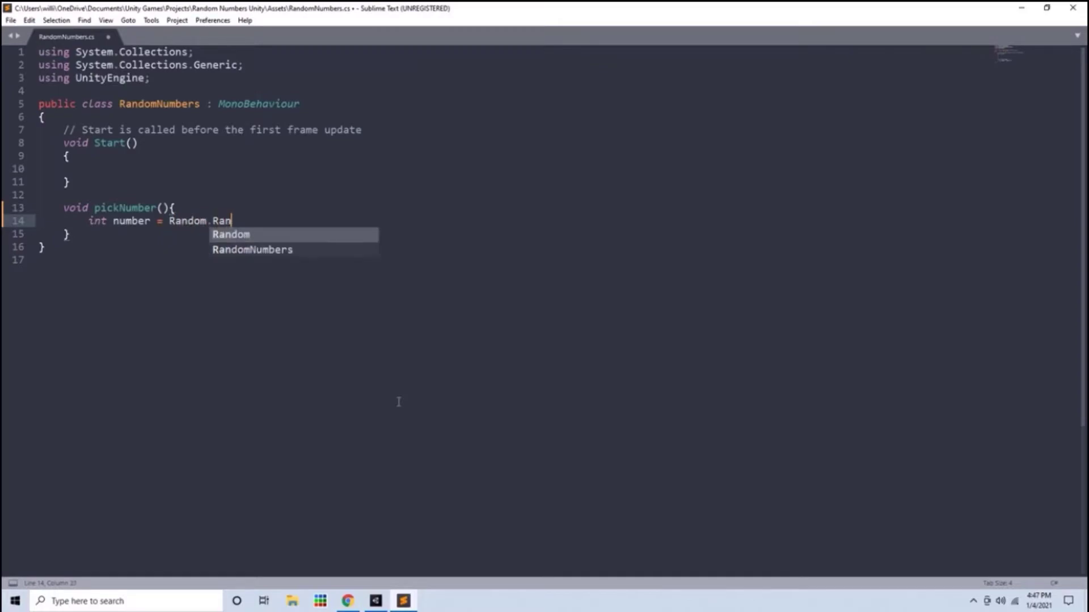
text(ge()0)
key(BackSpace)
text(1.0f, 6.0f)
key(Right)
text(;)
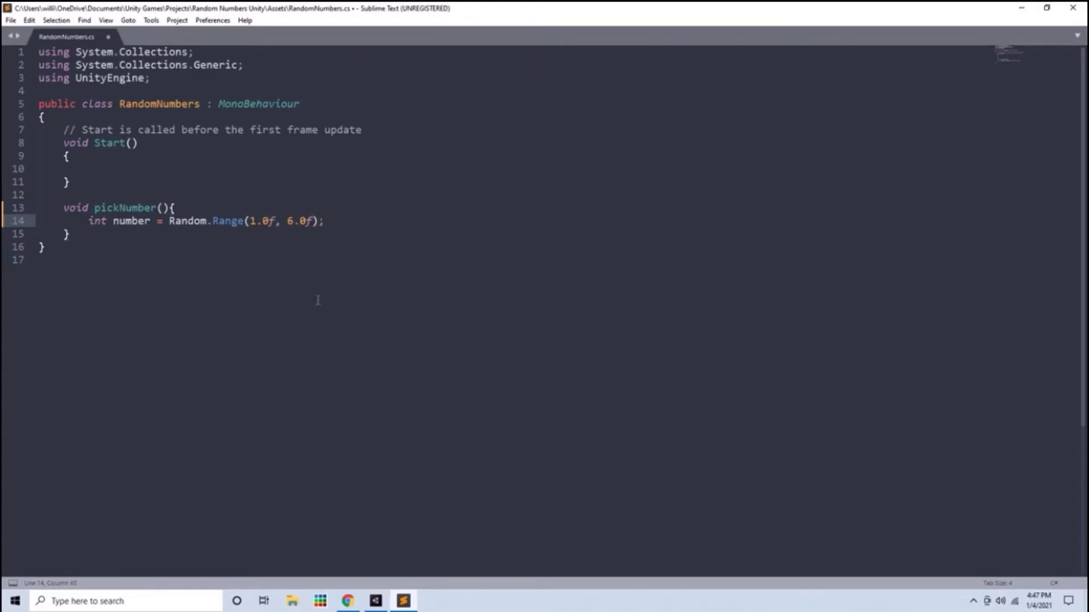
key(ctrl+s)
- Wrap the random range in Mathf.RoundToInt, storing it as int number
key(shift+End)
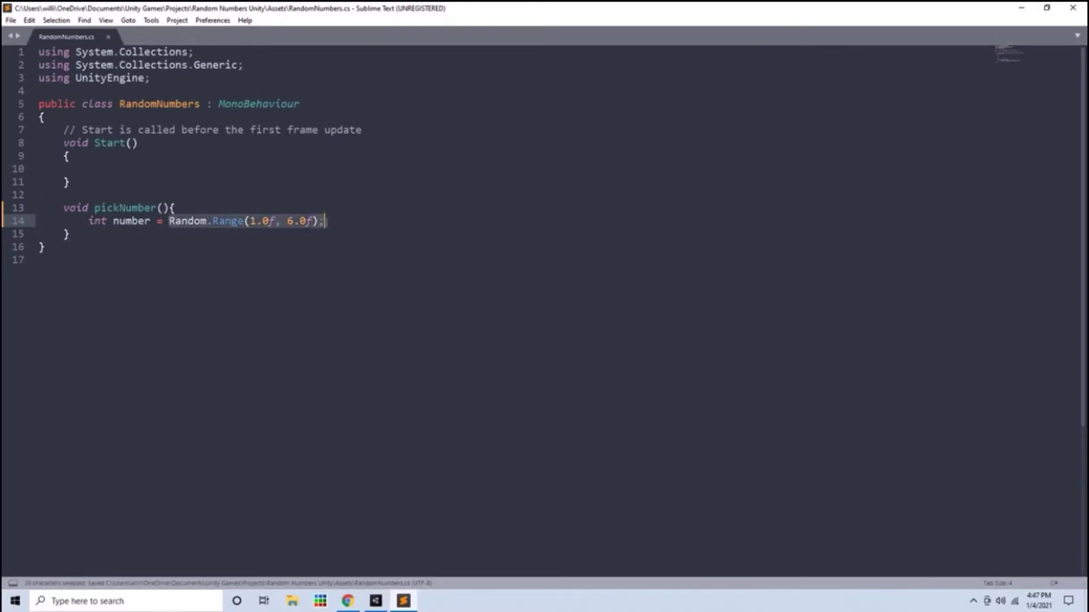
click(328, 221)
drag(328, 224, 243, 221)
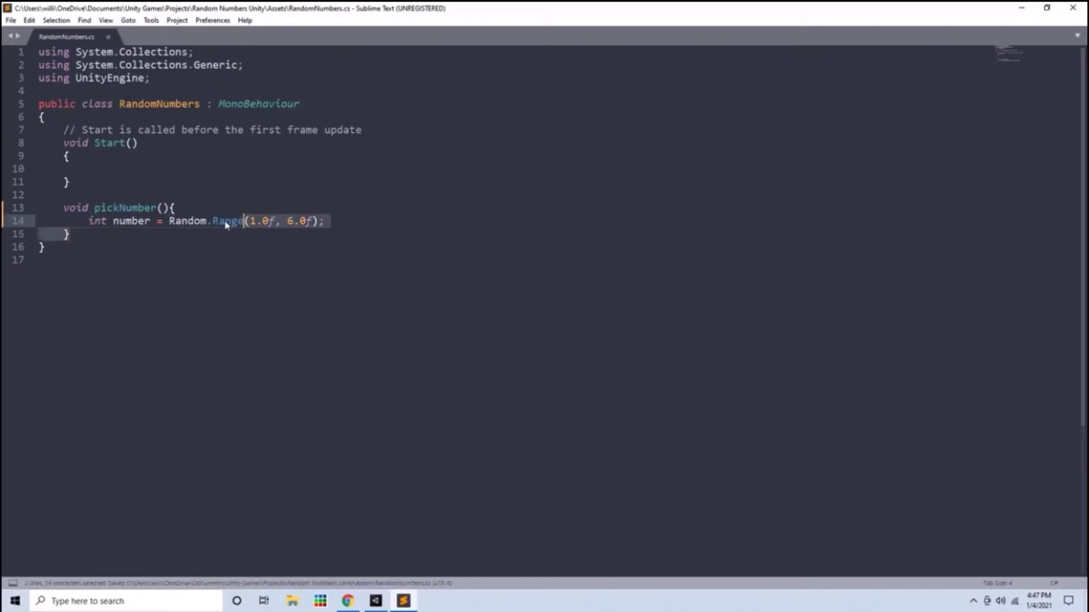
click(168, 221)
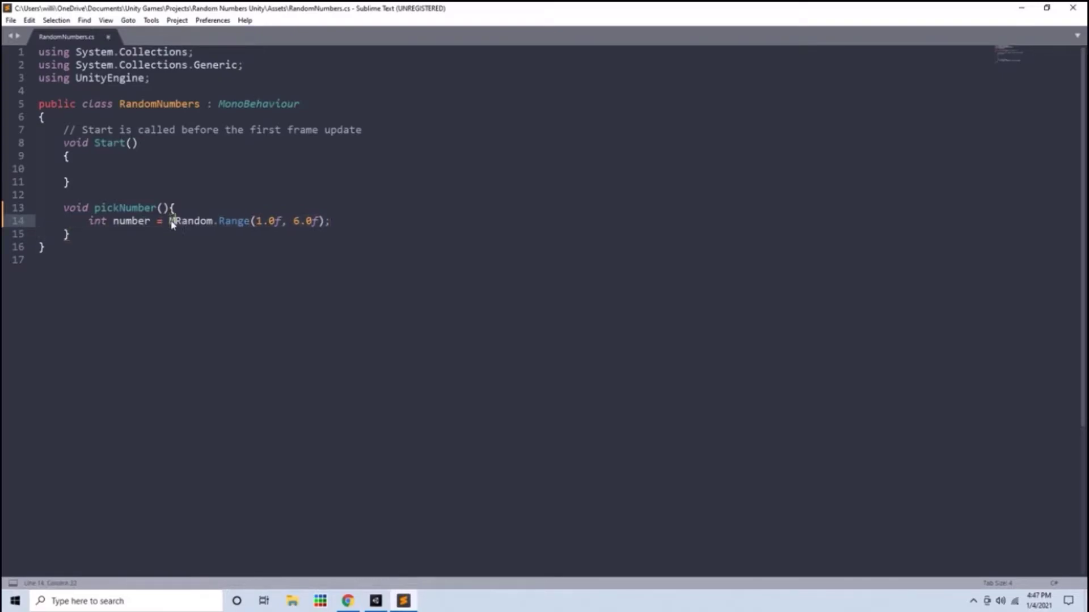
text(Mathf.RoundToInt()
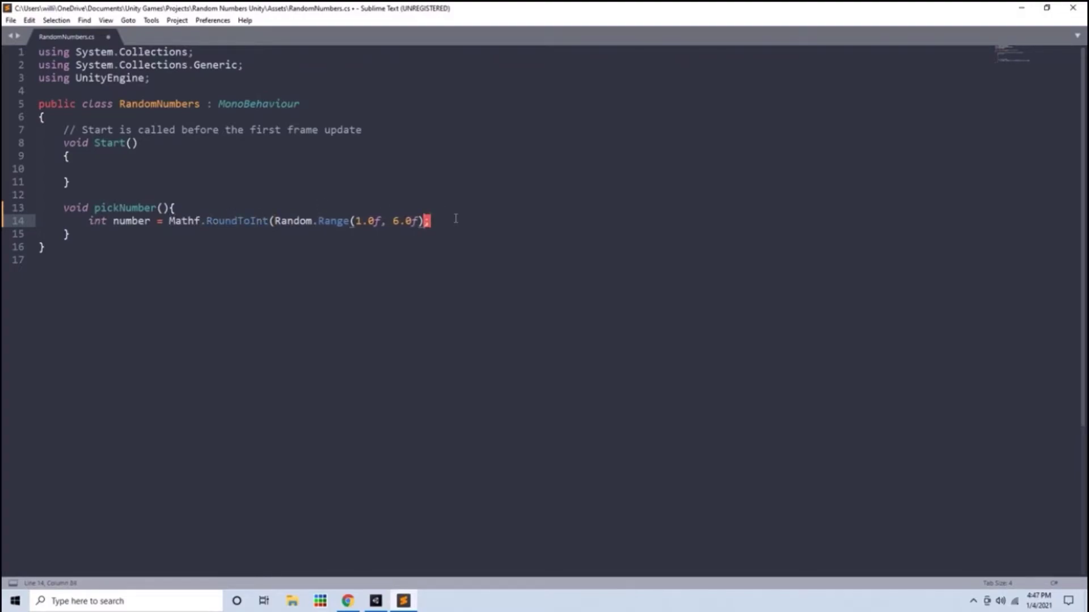
text())
key(ctrl+s)
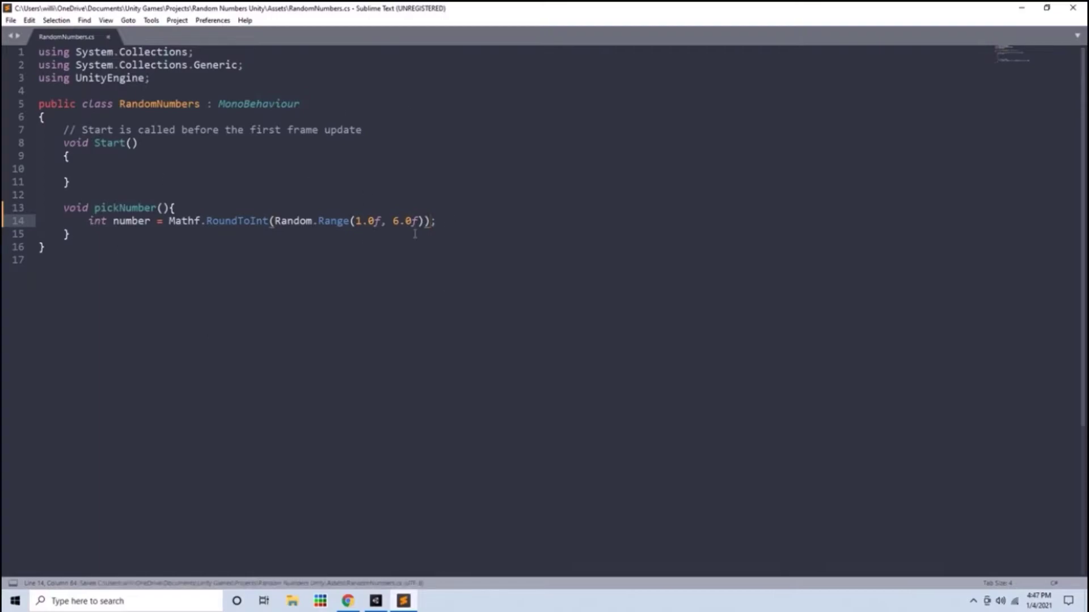
- Log the rolled value with Debug.Log(number) inside pickNumber
drag(436, 221, 491, 207)
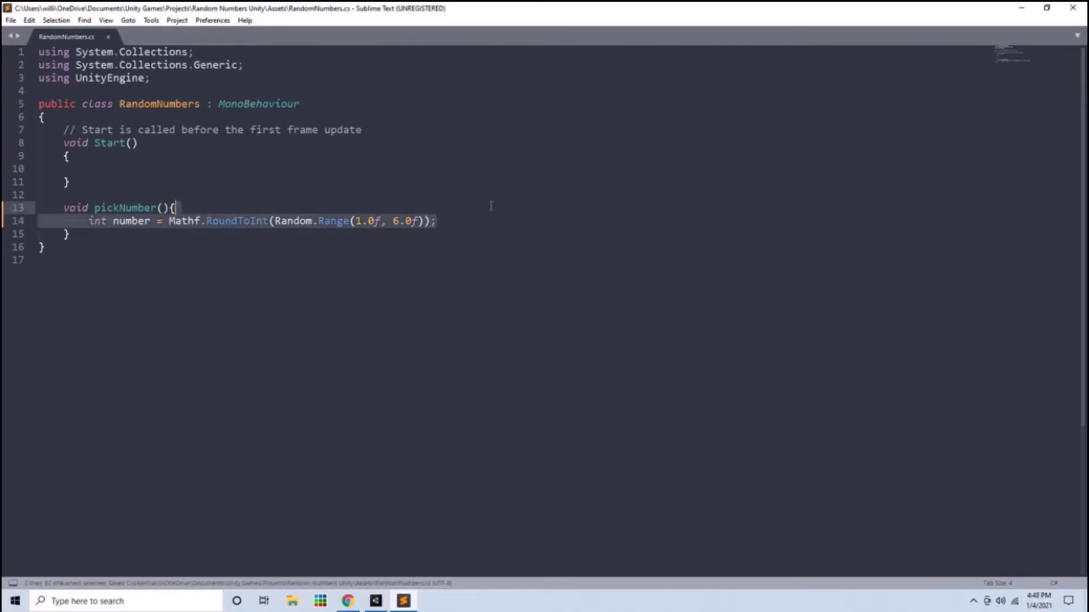
click(126, 221)
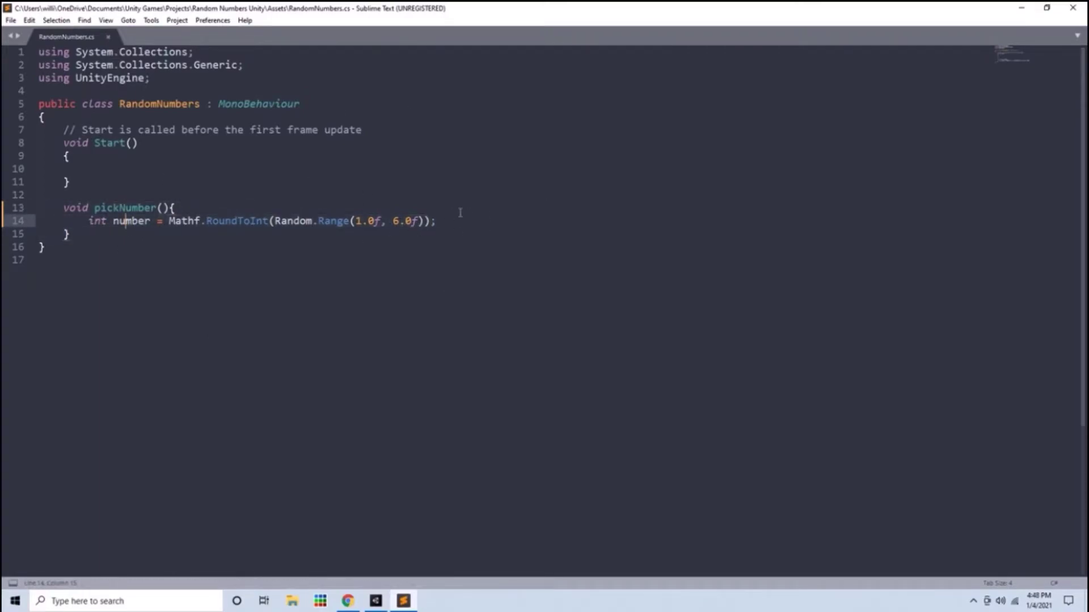
click(438, 221)
key(Return)
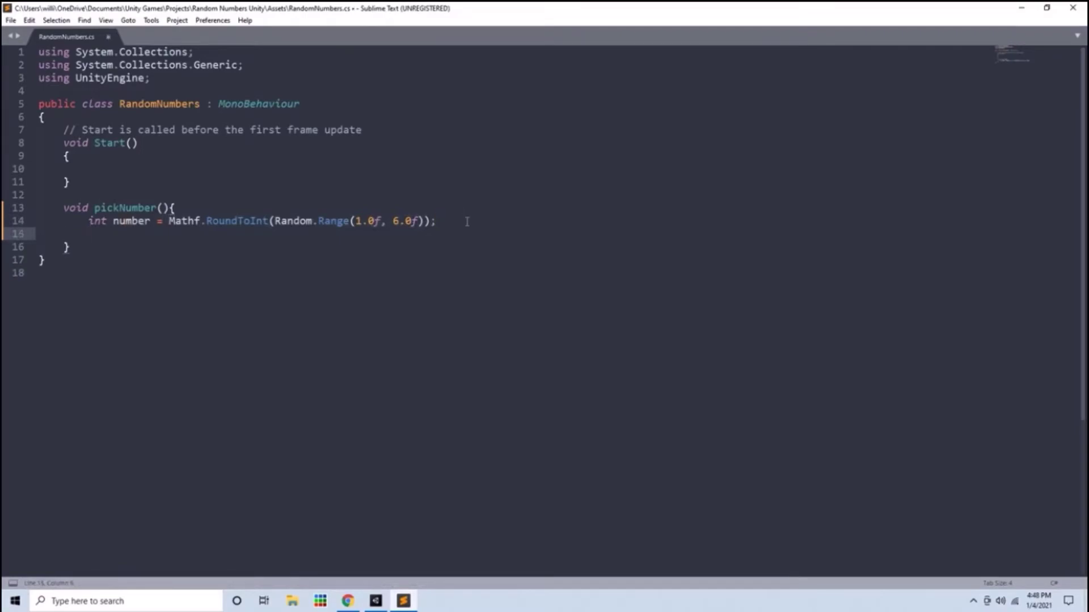
text(Debug.)
text(Log()nu)
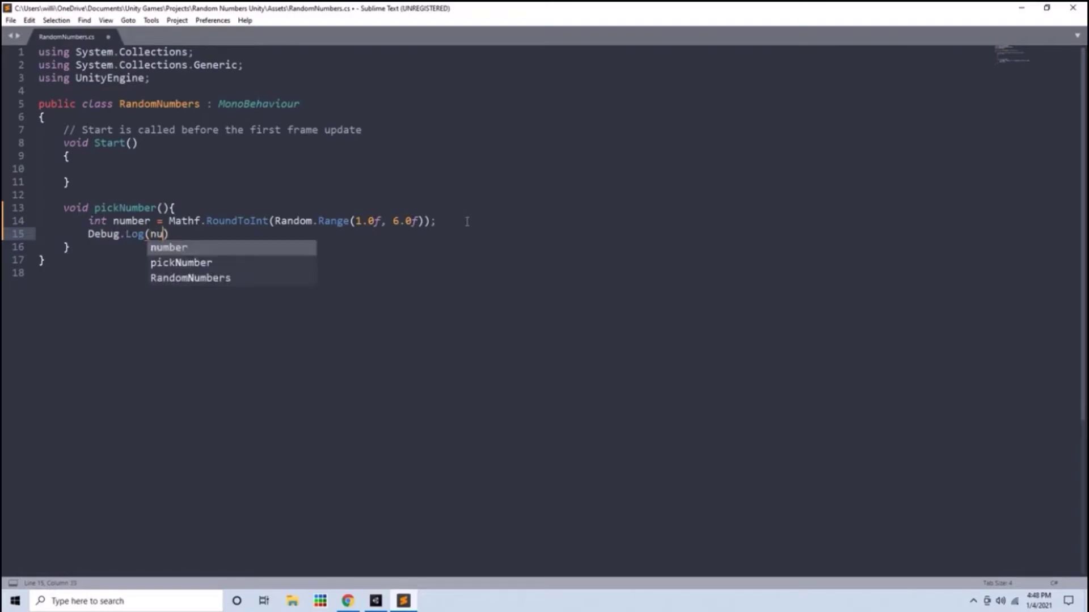
text(mber)
key(Escape)
key(Right)
text(;)
key(ctrl+s)
- Call pickNumber() from Start and save the script for Unity to reload
click(93, 164)
text(pi)
key(BackSpace)
text(ickNumber();)
key(ctrl+s)
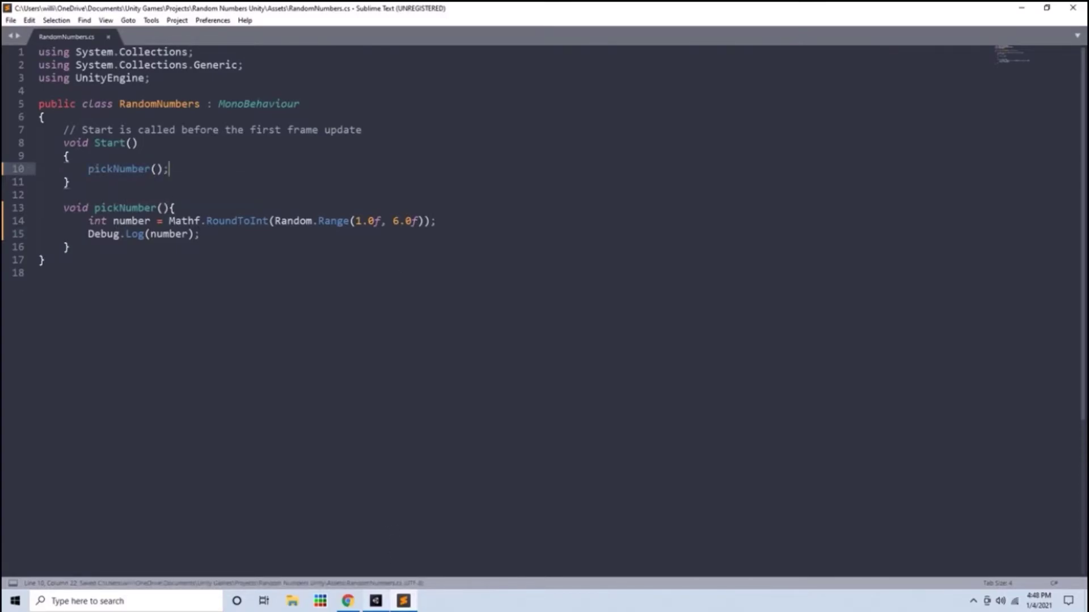
click(375, 600)
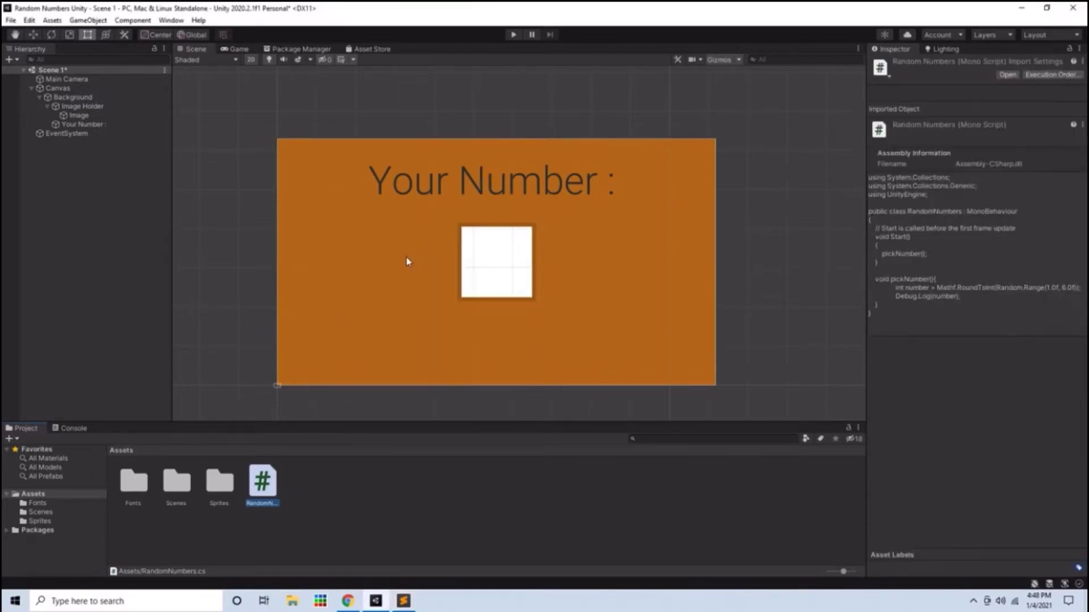
- Create an empty GameObject named GameManager in the Hierarchy
right_click(67, 180)
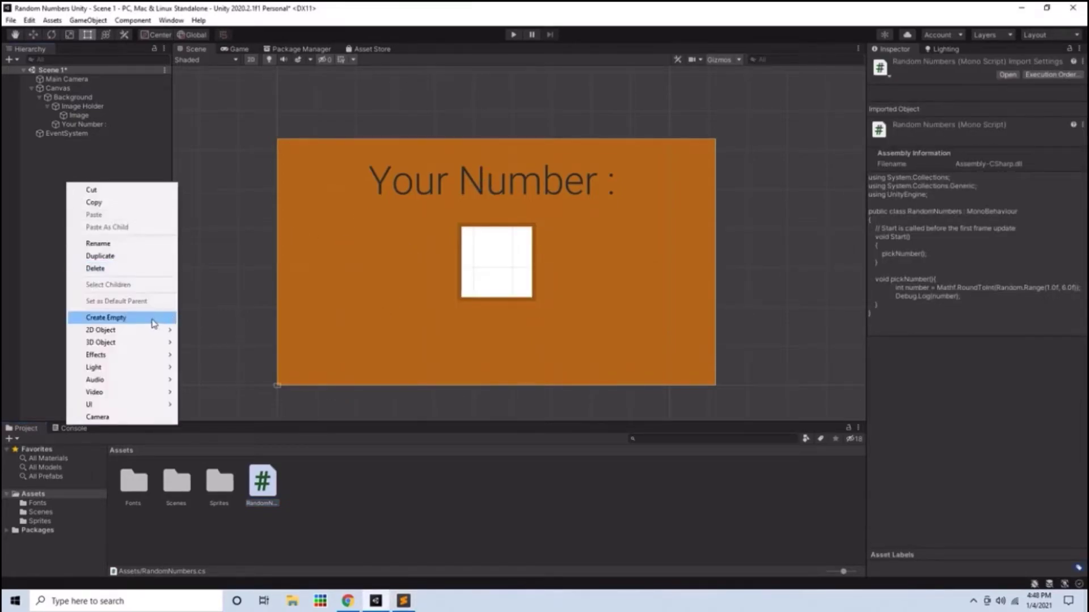
click(154, 322)
text(GameManager)
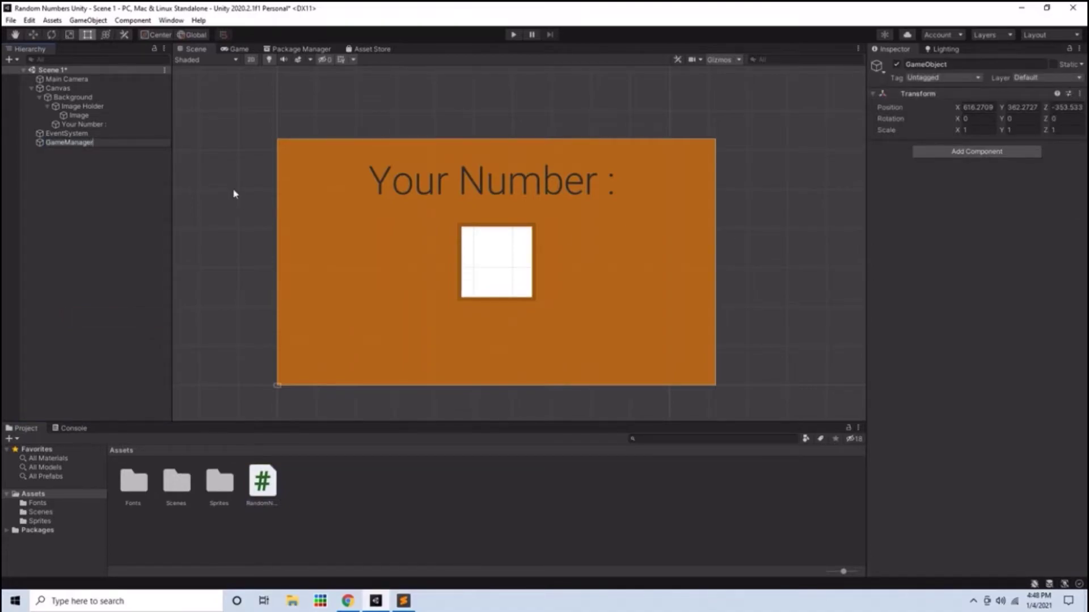
key(Return)
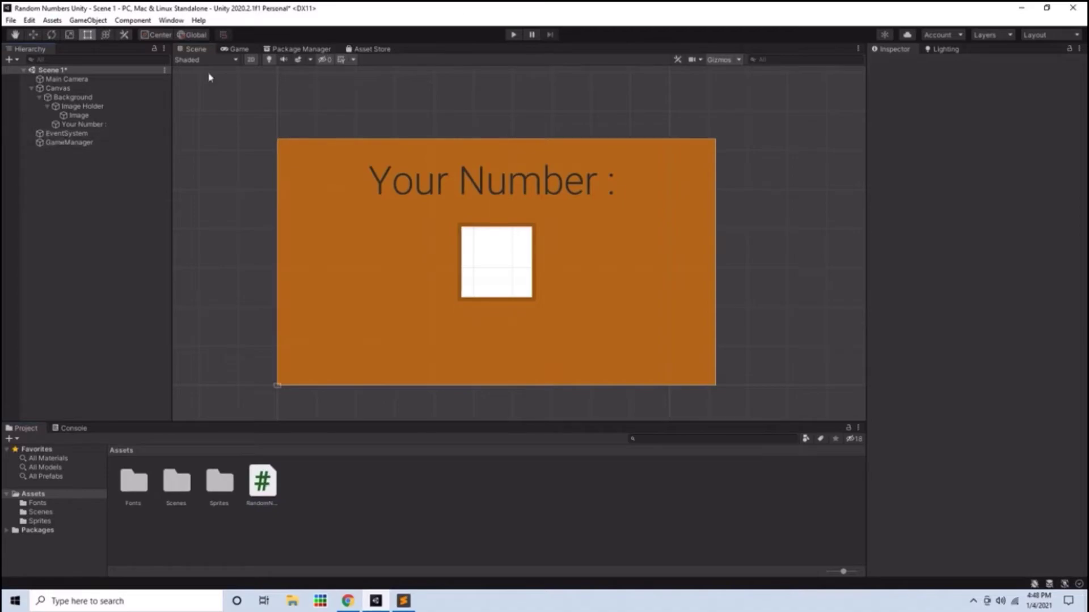
- Play the scene, check the Console for the logged random number, then stop
click(514, 35)
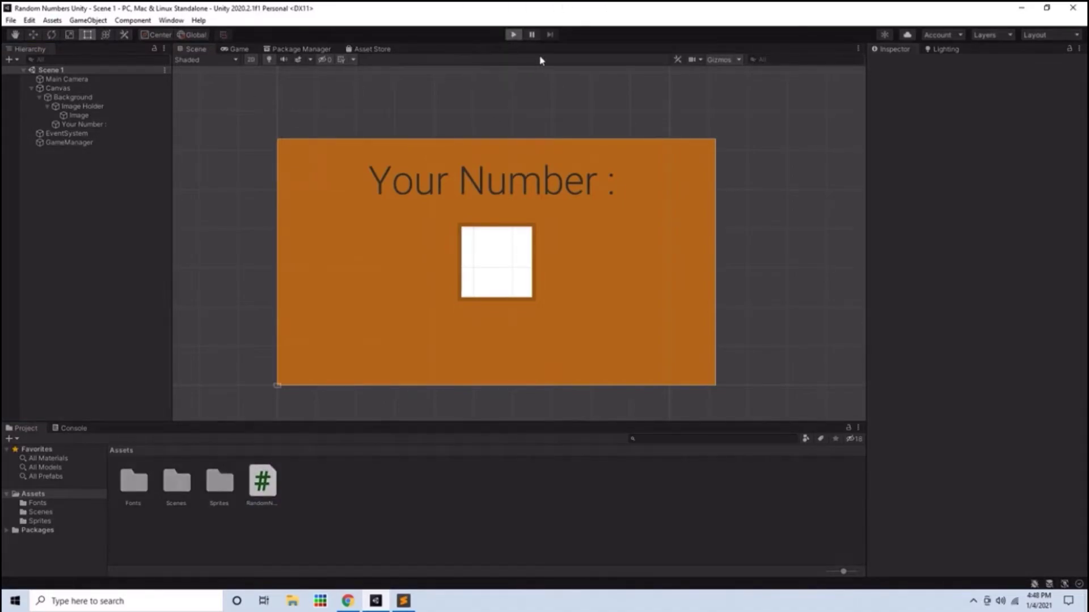
click(73, 428)
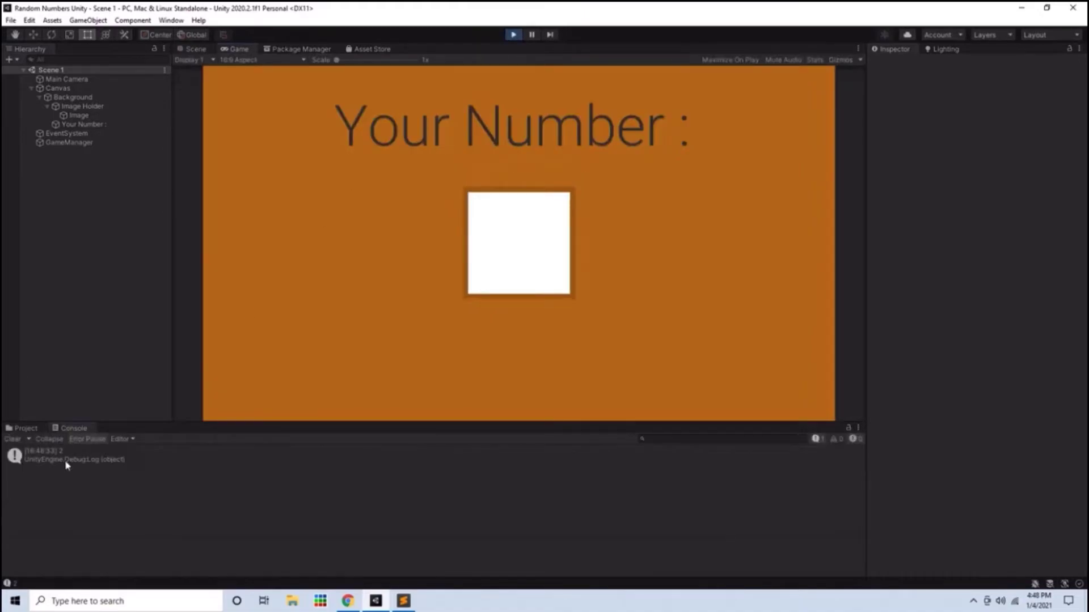
click(513, 36)
click(513, 36)
click(26, 427)
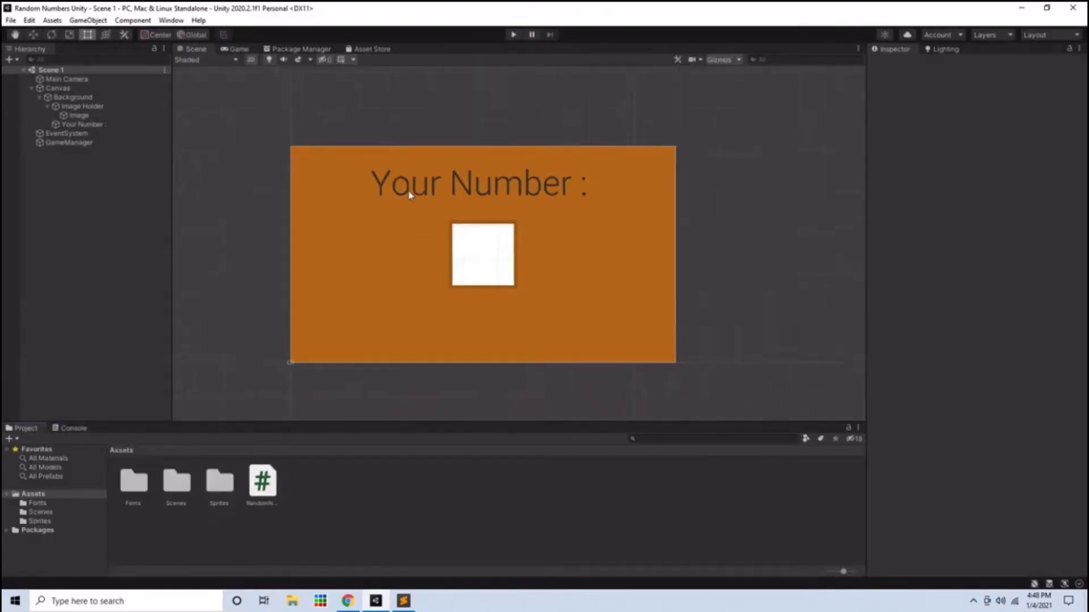
click(403, 601)
- Declare public Sprite[] sprites and private Sprite mainSprite in the class
click(133, 124)
key(Return)
key(Return)
key(Return)
key(Up)
text(p)
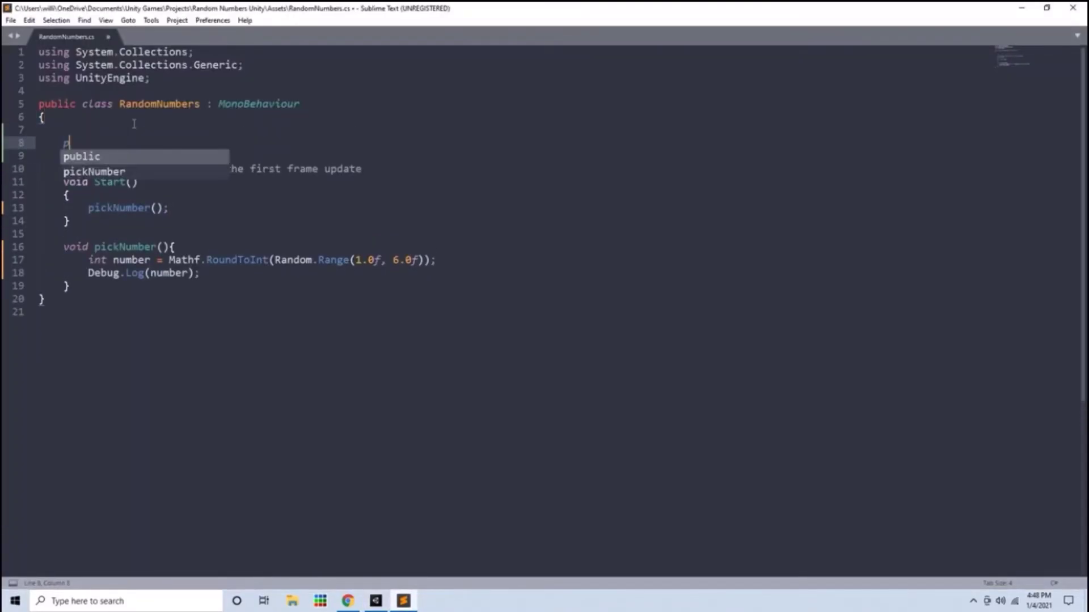
text(ublic S)
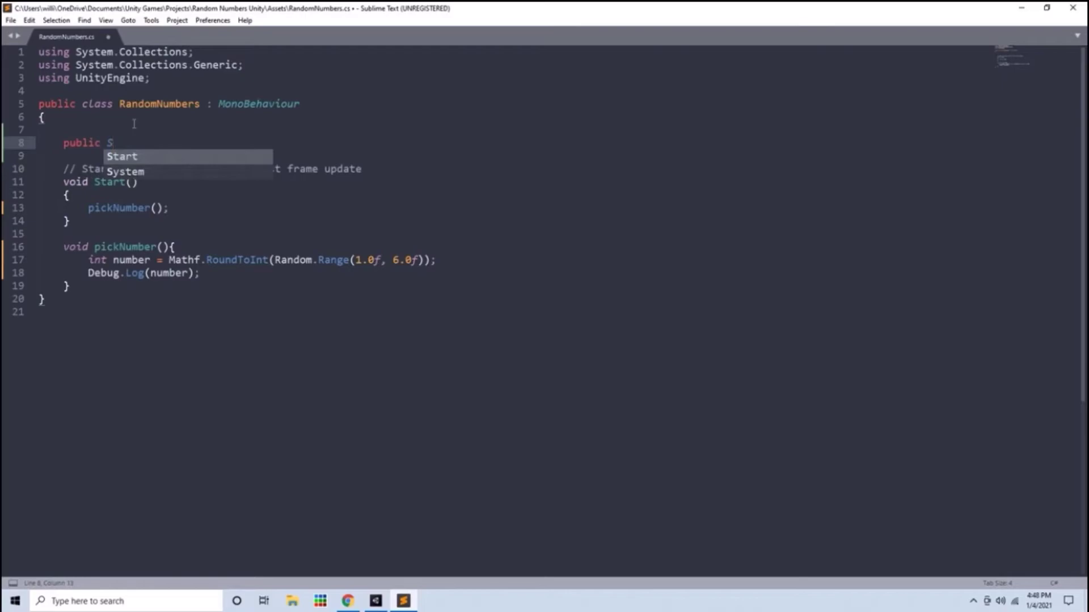
text(pri)
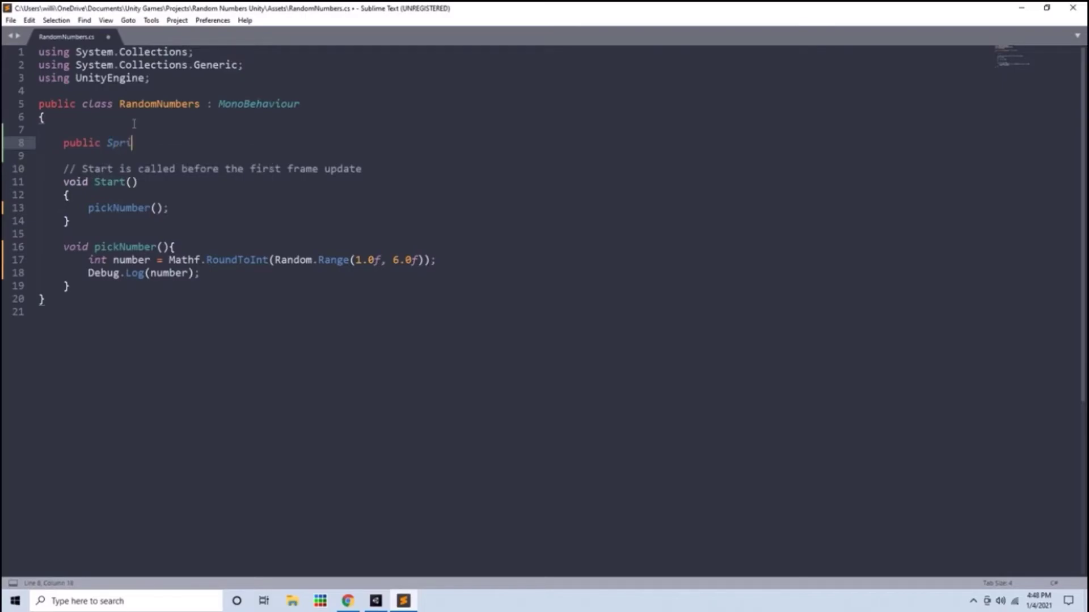
text(te[] sprites;)
key(Return)
key(Return)
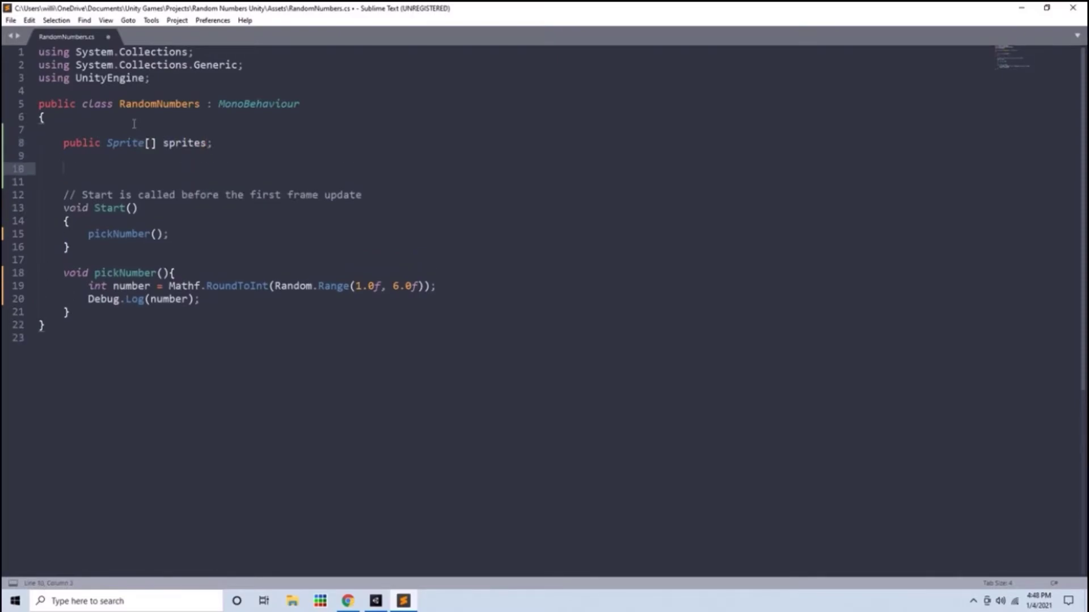
text(private Sprite mainSprite;)
key(ctrl+s)
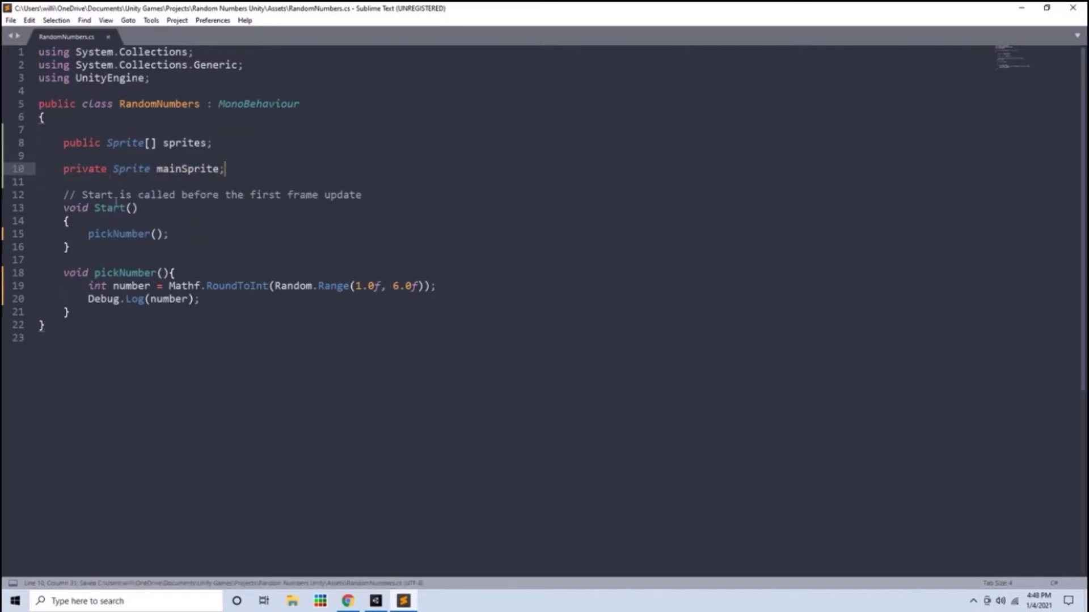
- Set mainSprite = sprites[0] at the start of Start()
click(120, 220)
key(Return)
text(ma)
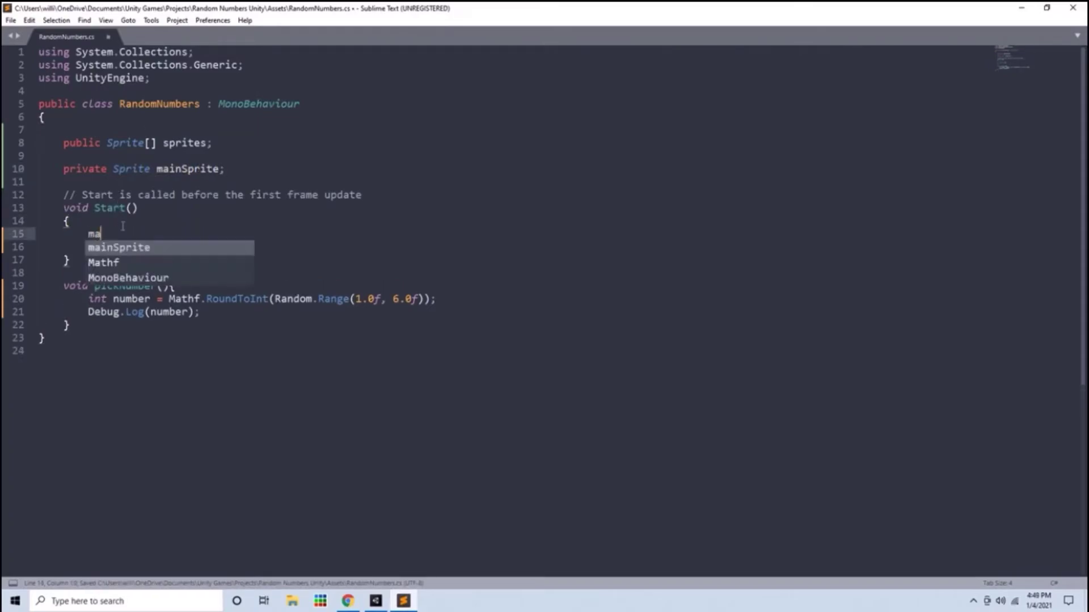
text(inSprite = sp)
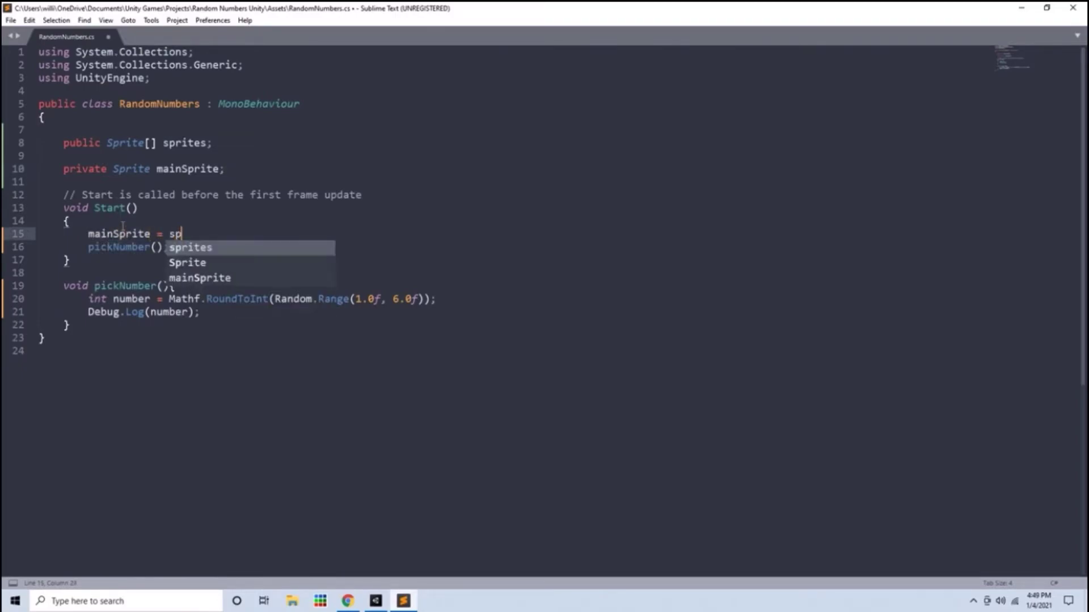
text(rites[0];)
key(ctrl+s)
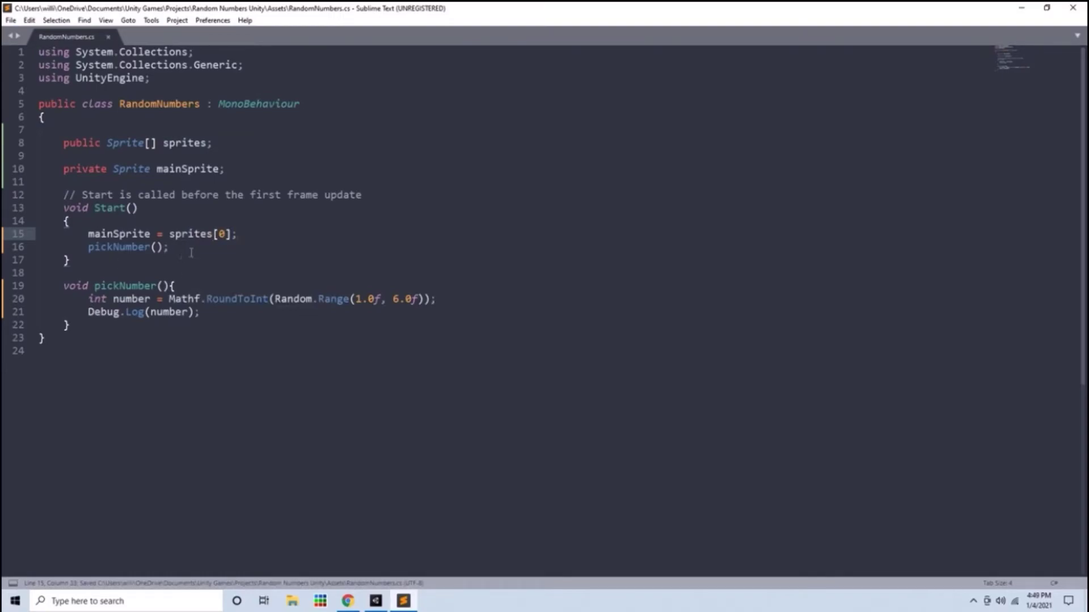
- Replace the Debug.Log line with mainSprite = sprites[number] in pickNumber
drag(252, 314, 489, 299)
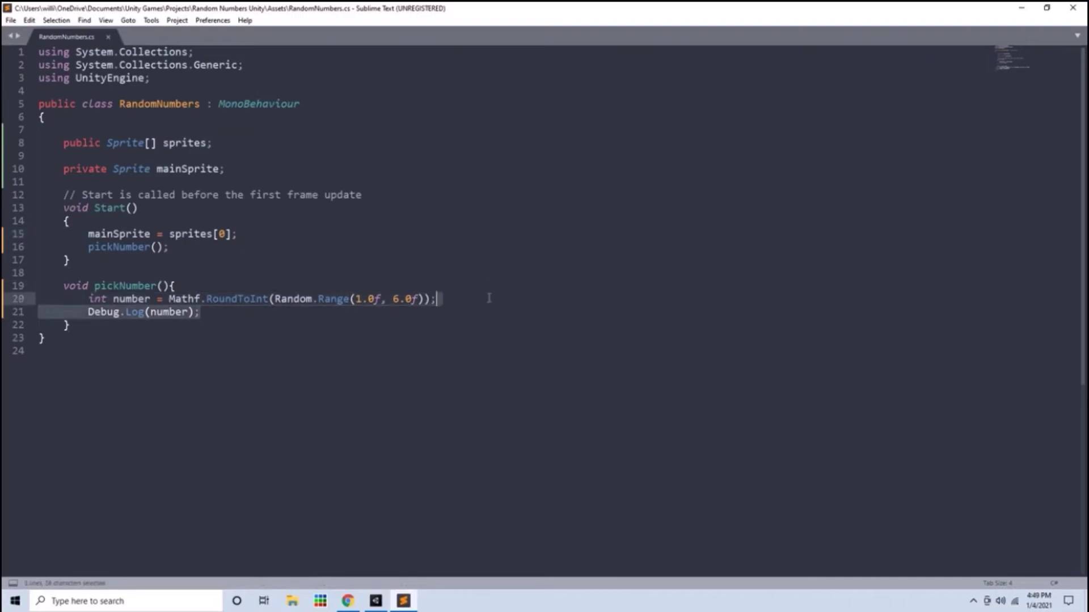
key(BackSpace)
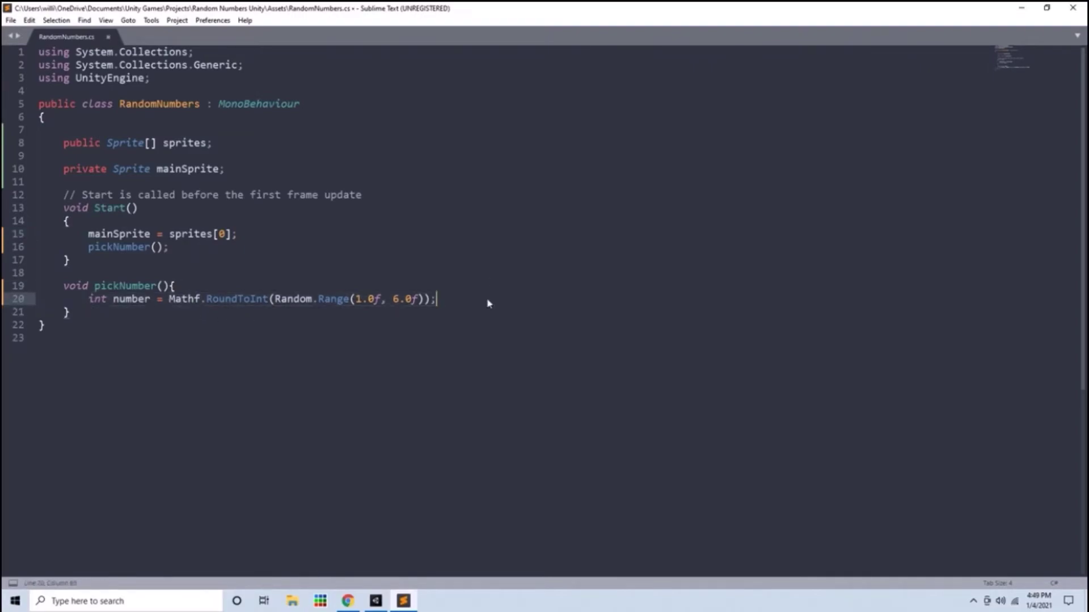
key(Return)
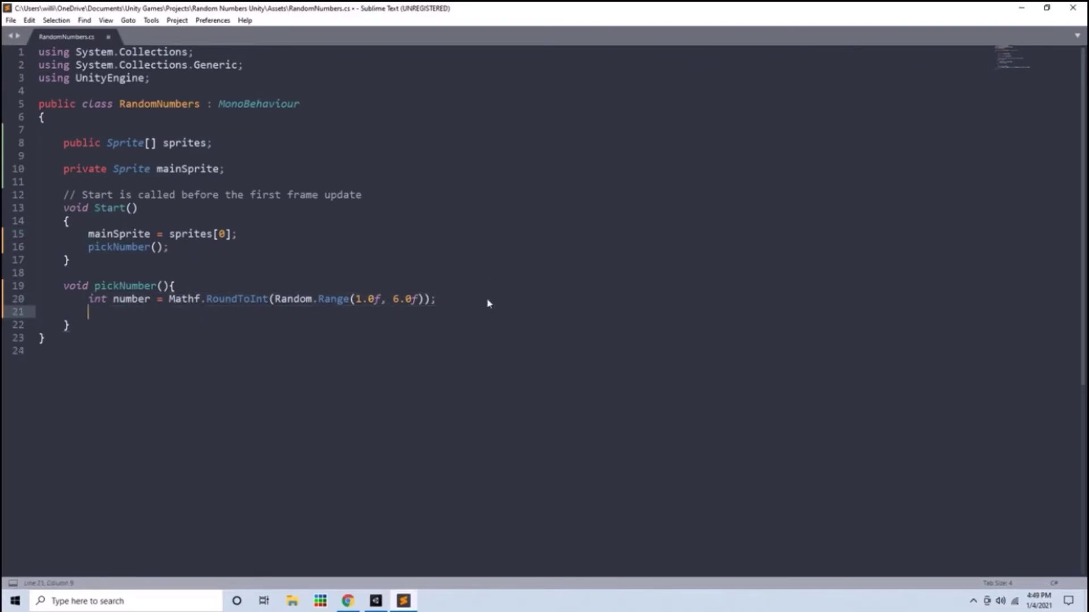
text(mainSprite)
text(= sprites)
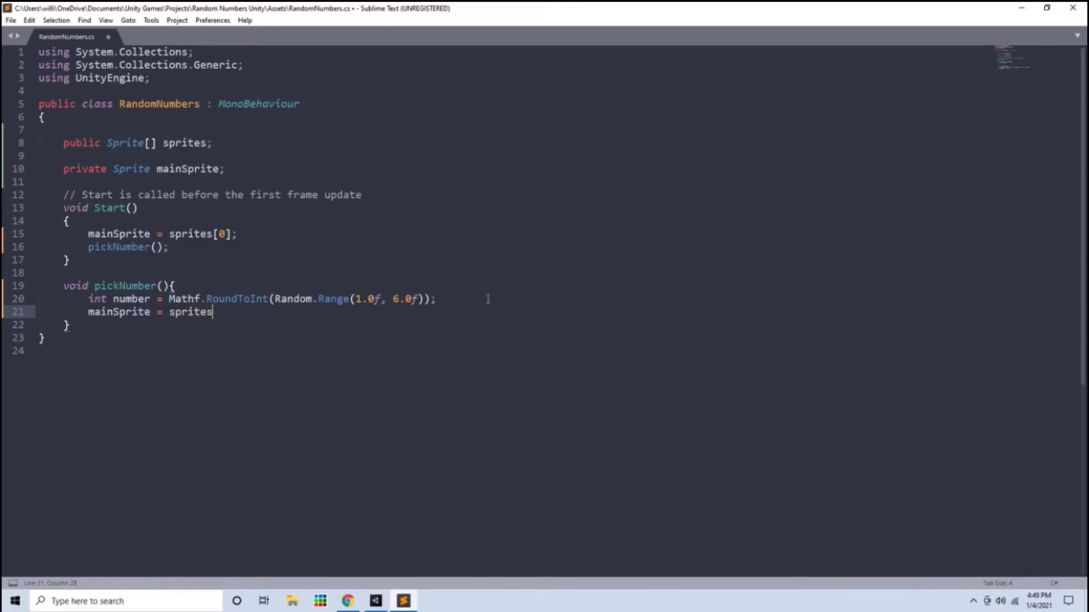
text([])
text(number)
key(Right)
text(;)
key(ctrl+s)
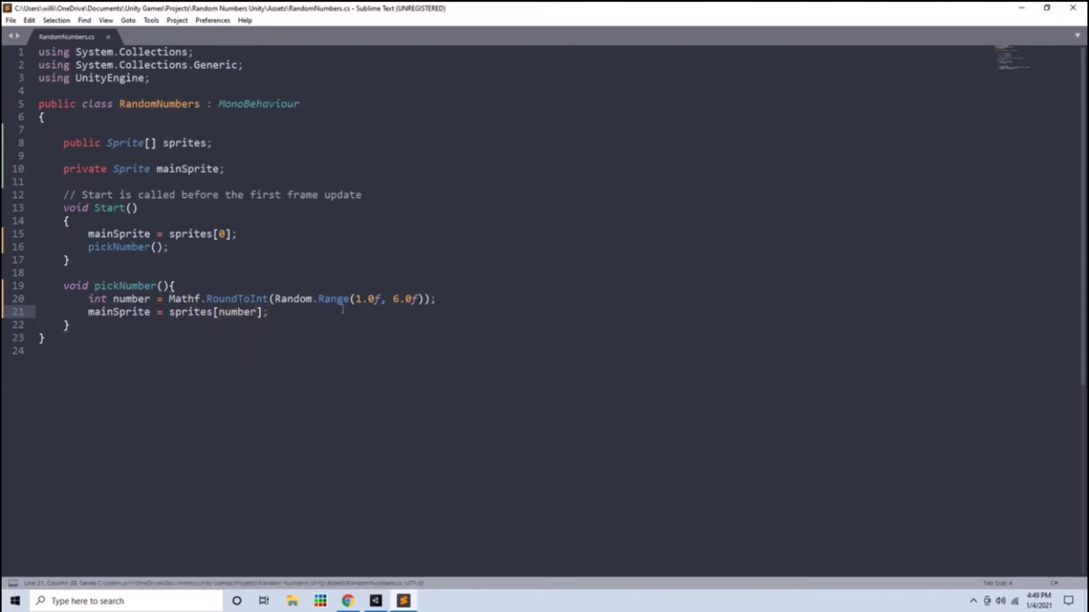
- Change the random range to Range(0.0f, 5.0f) and save
click(361, 298)
key(BackSpace)
text(0)
click(399, 299)
key(BackSpace)
text(5)
key(ctrl+s)
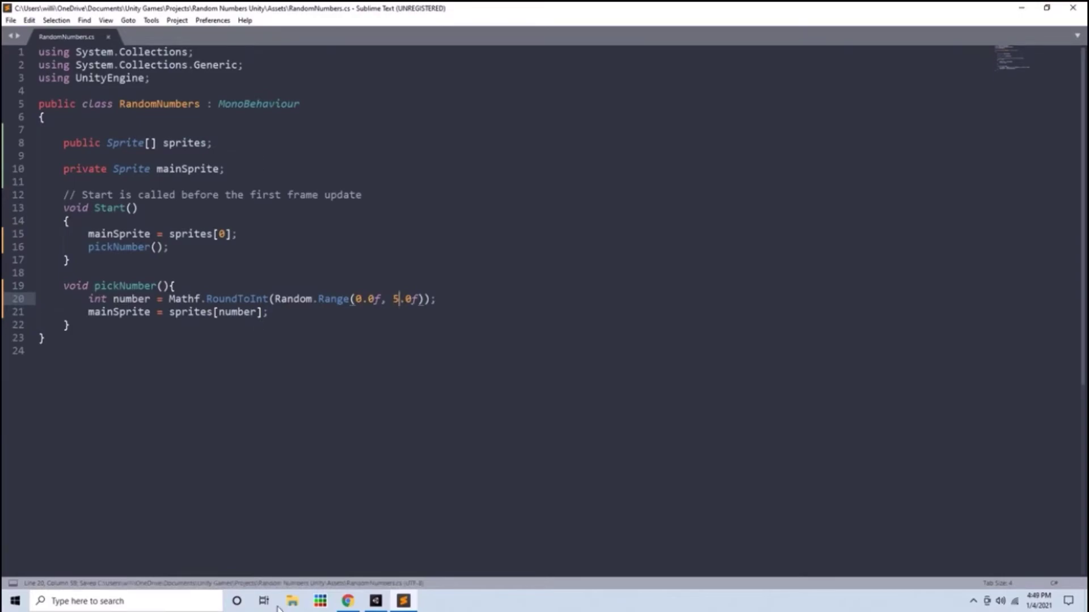
click(375, 601)
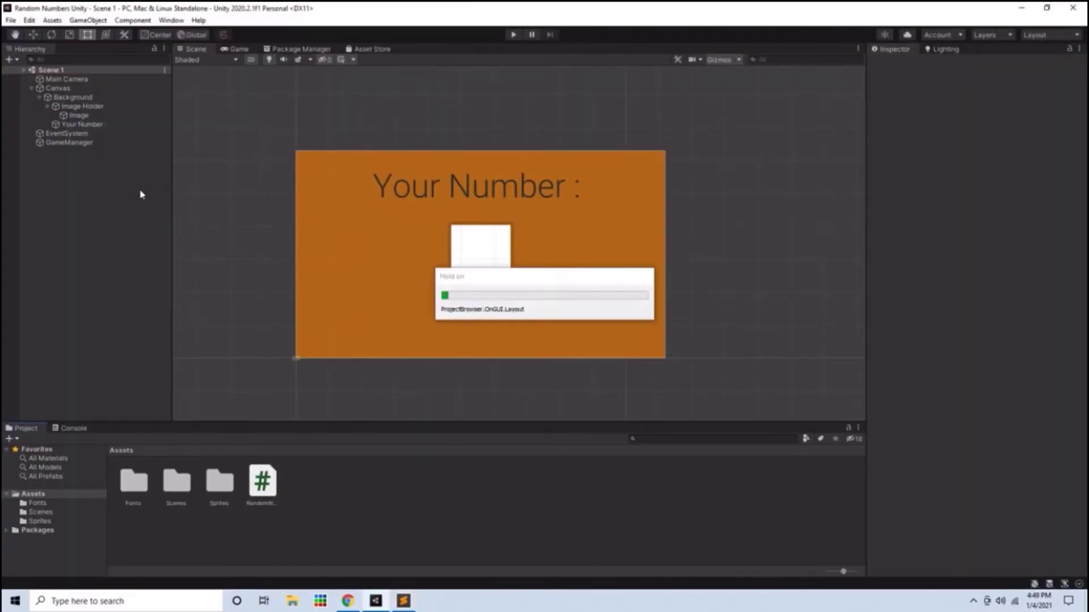
- Add elements to GameManager's Sprites list and drag the Dice_0–Dice_5 sprites into them
click(68, 143)
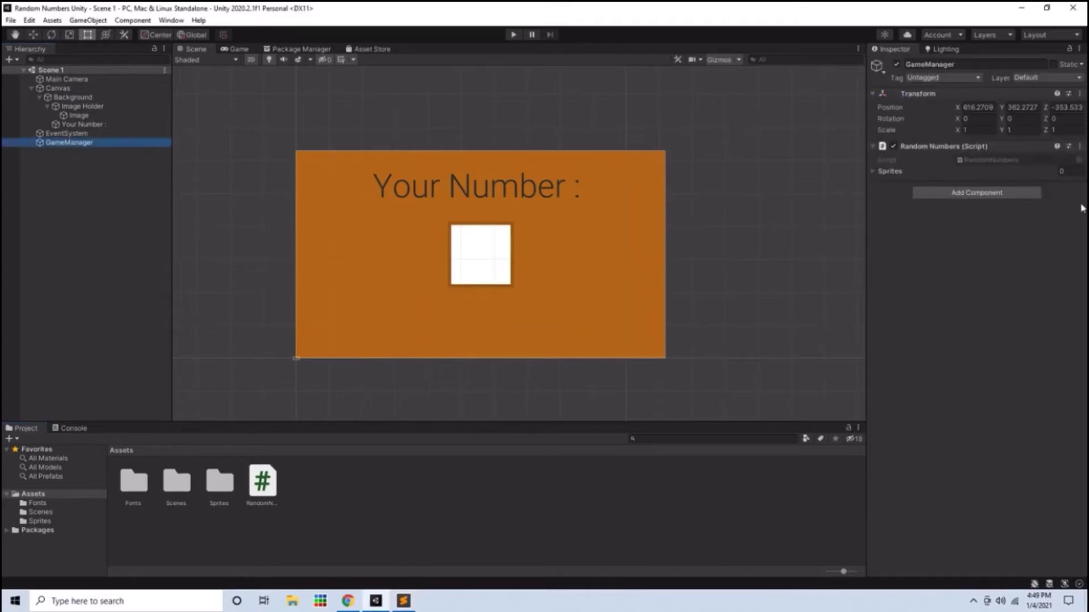
click(876, 173)
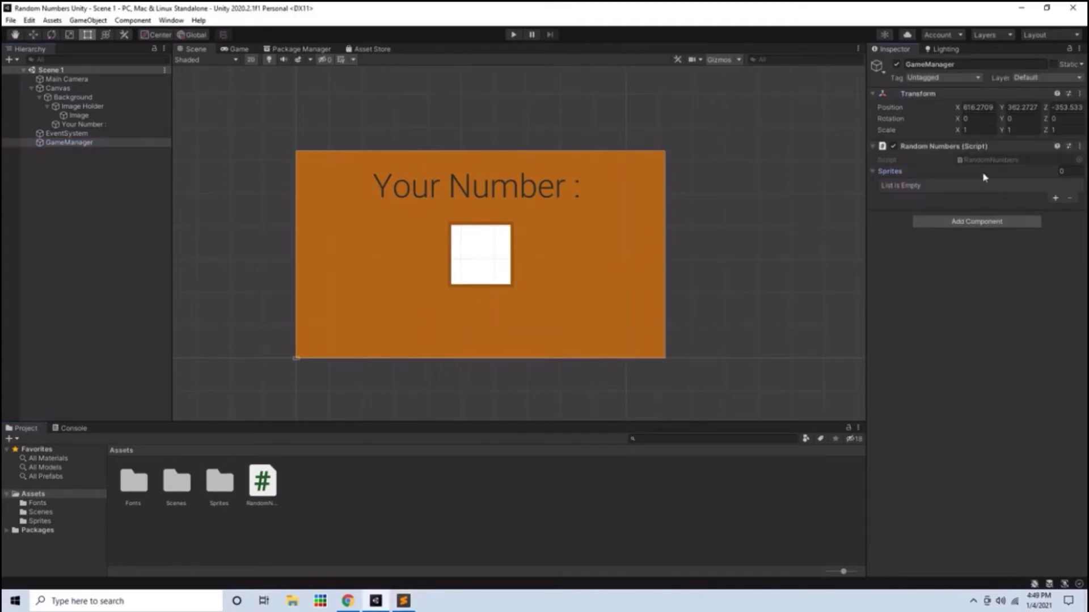
click(1054, 200)
click(1054, 218)
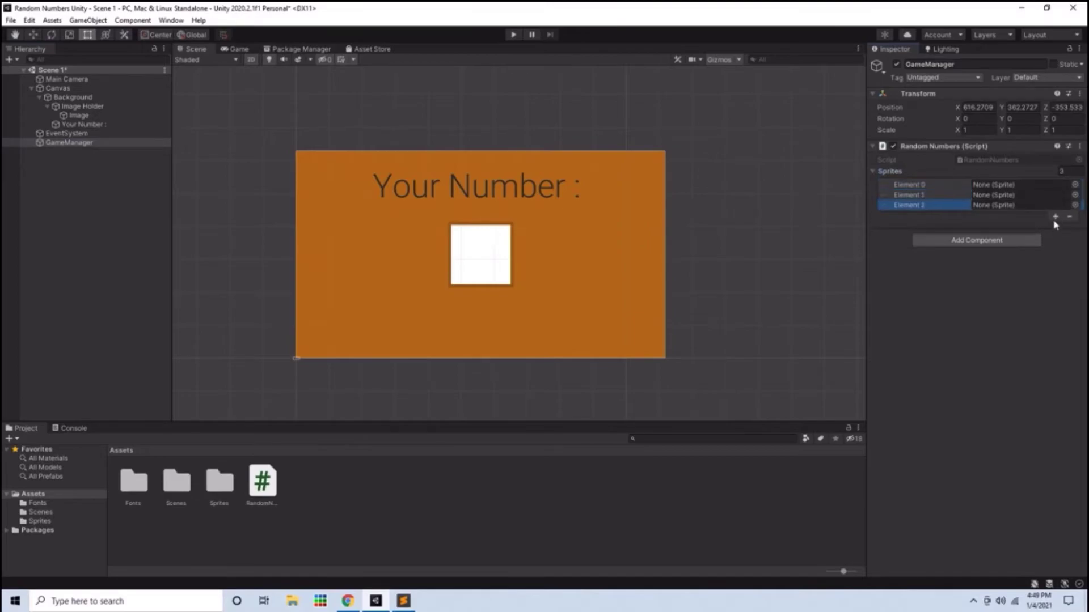
click(1055, 229)
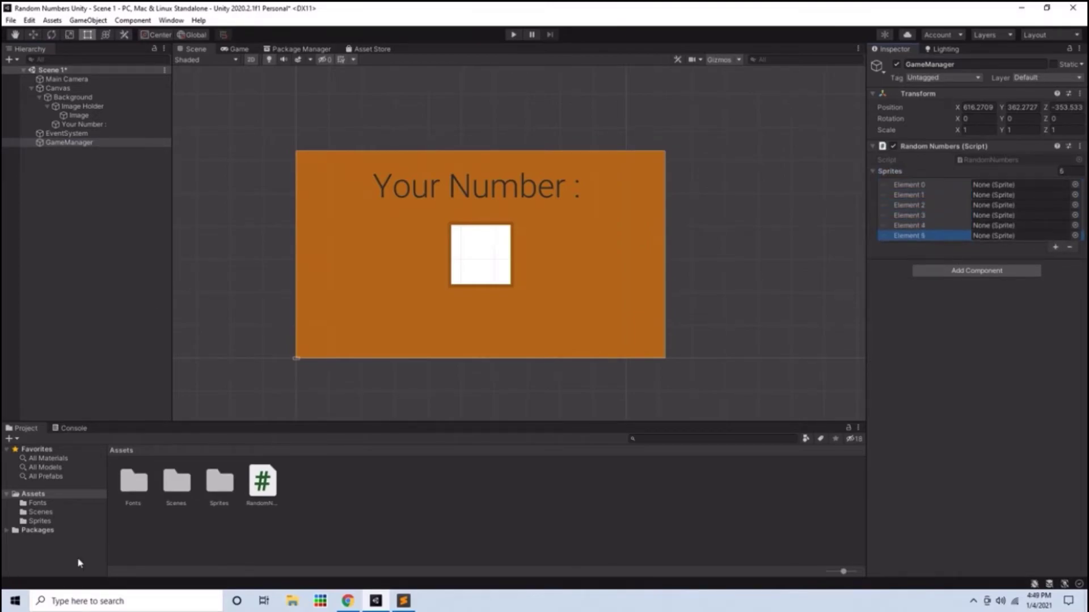
click(40, 520)
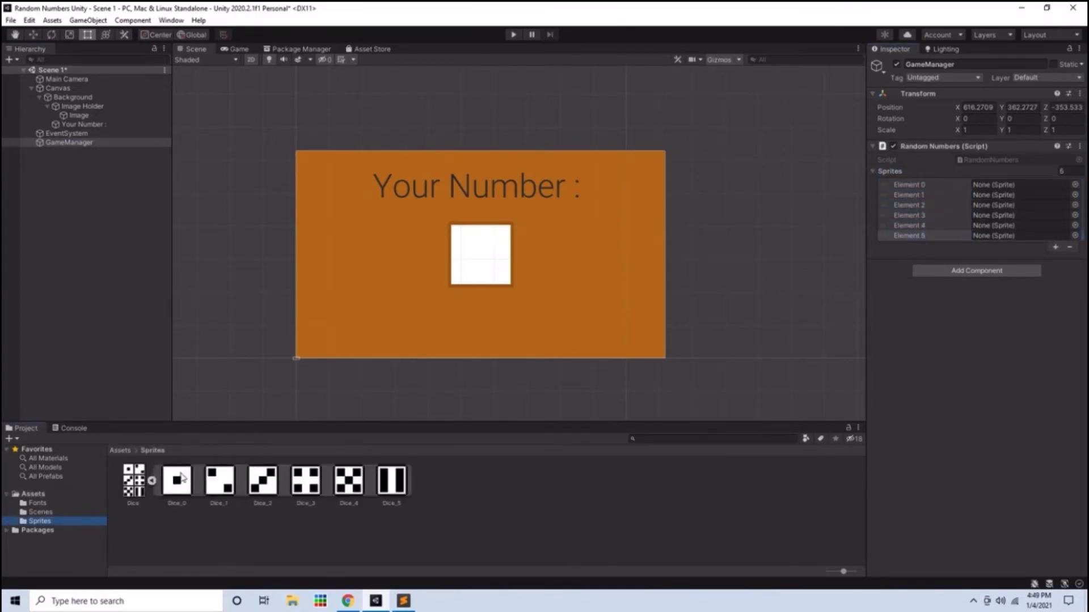
drag(177, 481, 996, 184)
drag(219, 481, 996, 194)
drag(262, 480, 995, 205)
drag(306, 481, 995, 215)
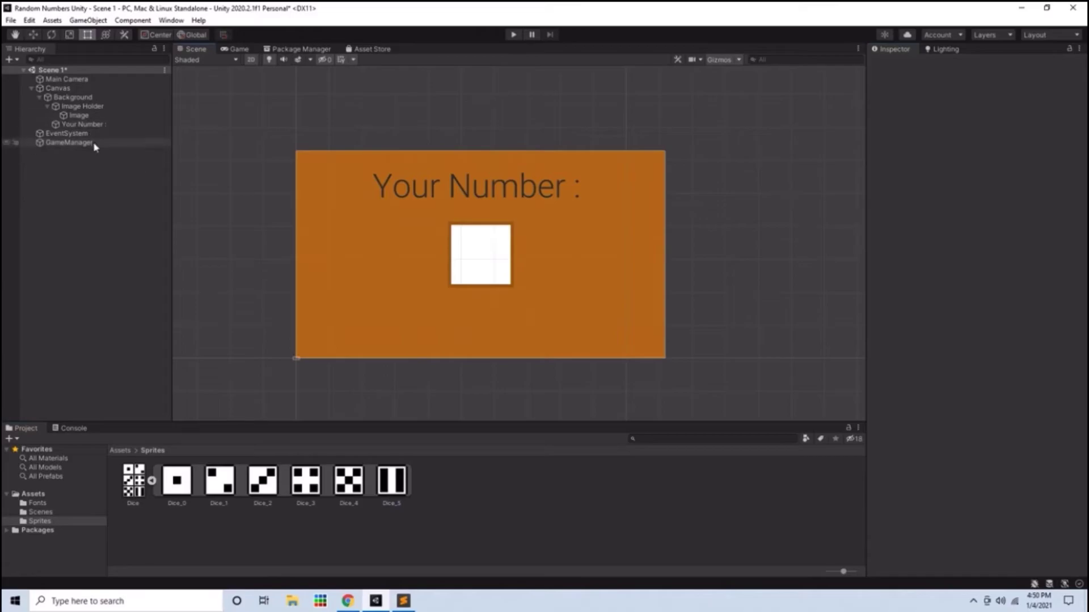
click(68, 142)
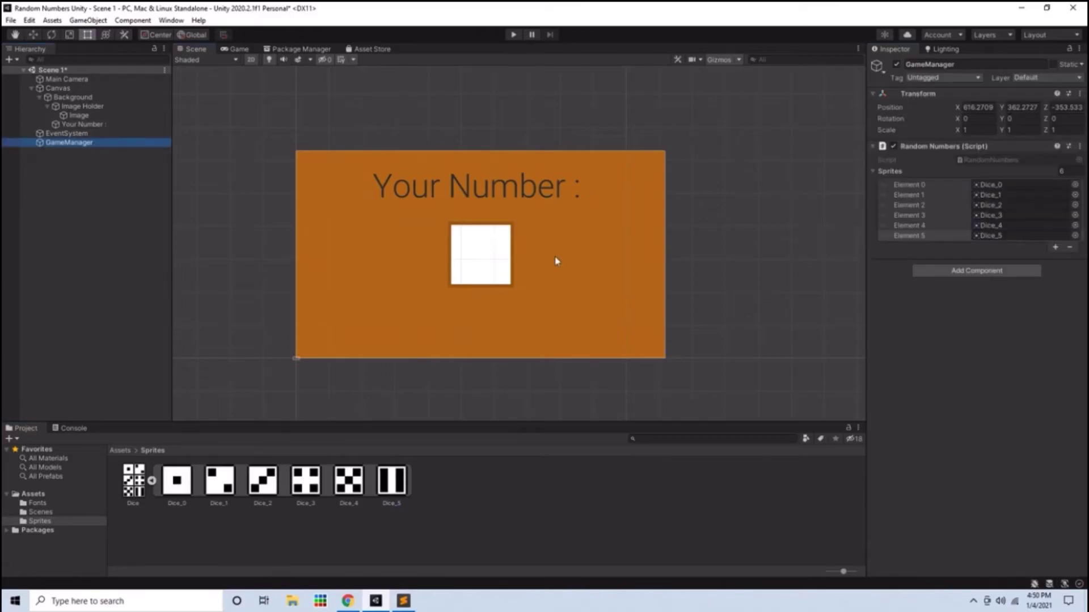
- Add 'using UnityEngine.UI;' to the RandomNumbers script
click(403, 601)
click(169, 83)
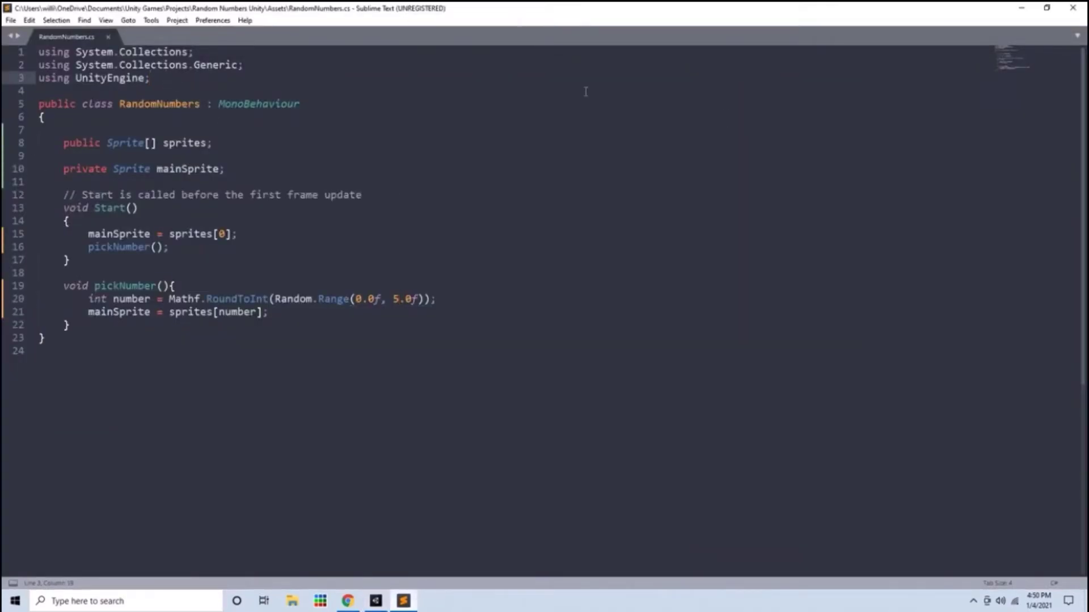
key(Return)
text(using Unity)
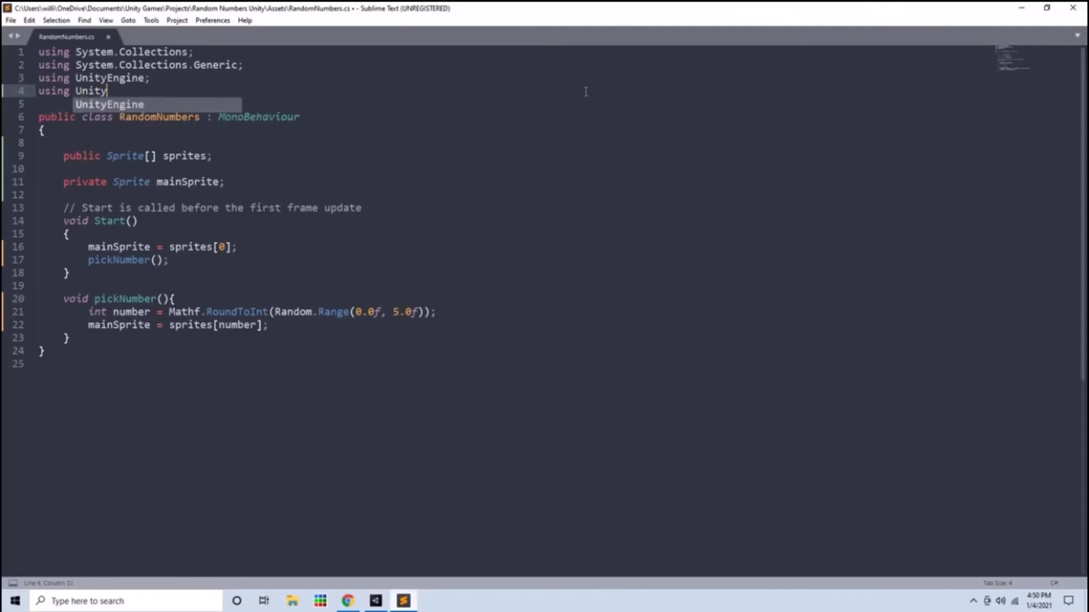
text(Engine )
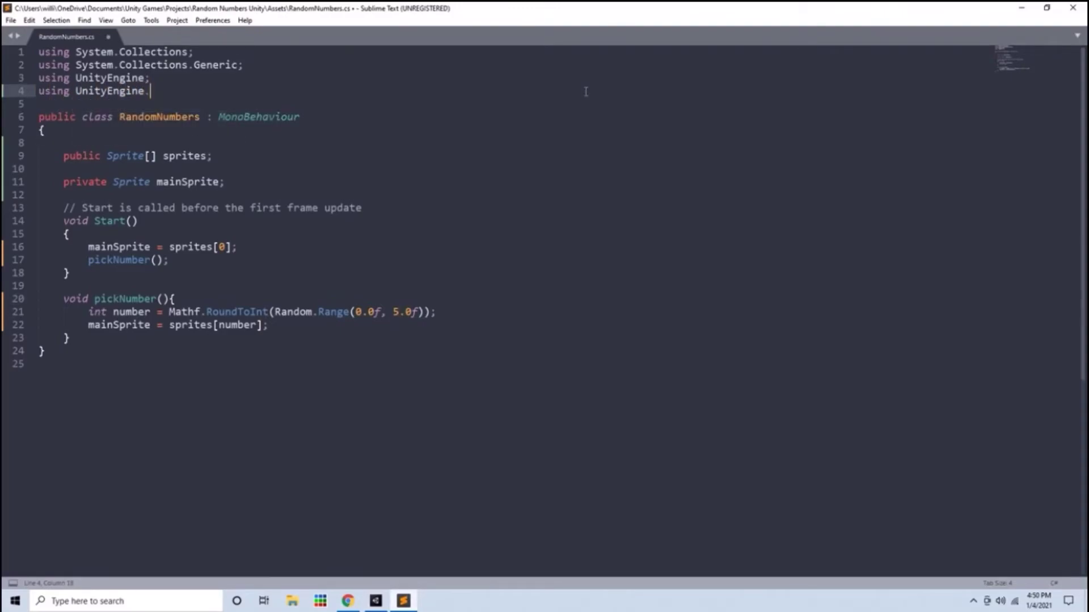
text(UI;)
key(ctrl+s)
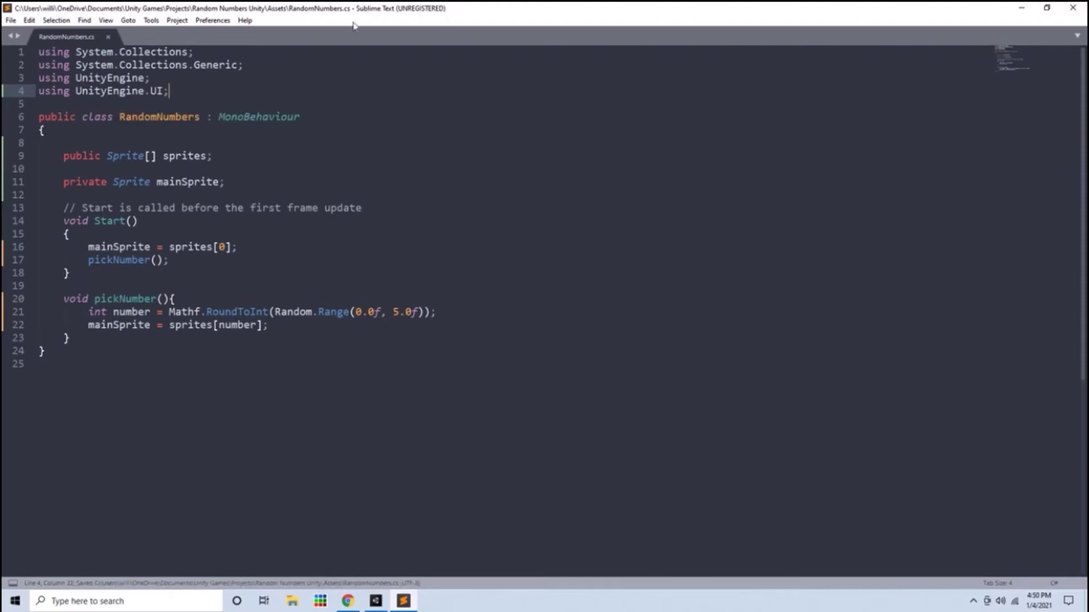
- Declare a 'public Image sprite;' field below the sprites array
click(209, 155)
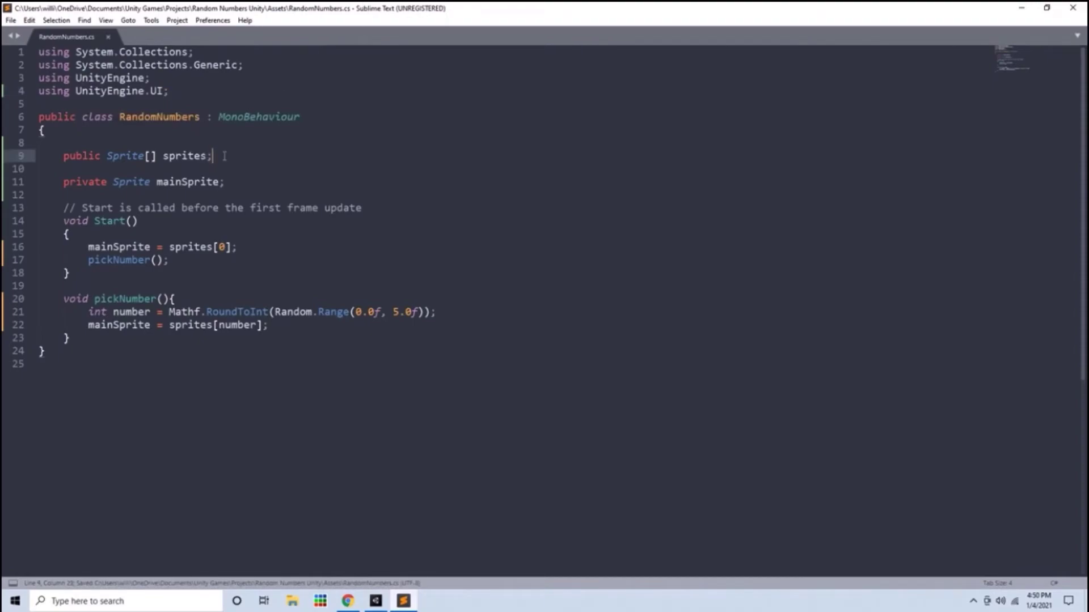
key(Return)
text(publi)
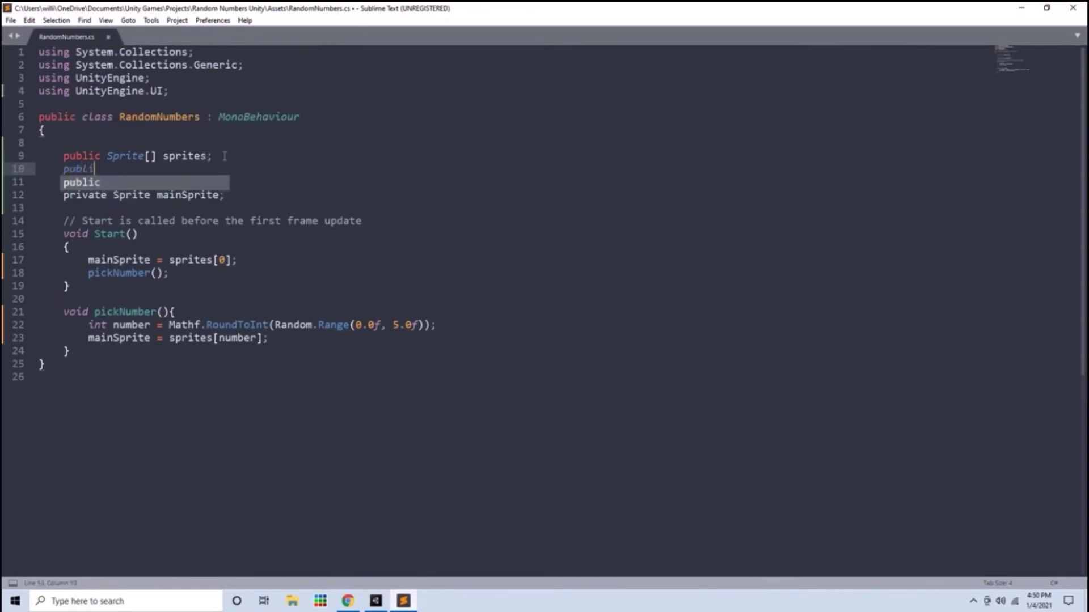
text(c Image )
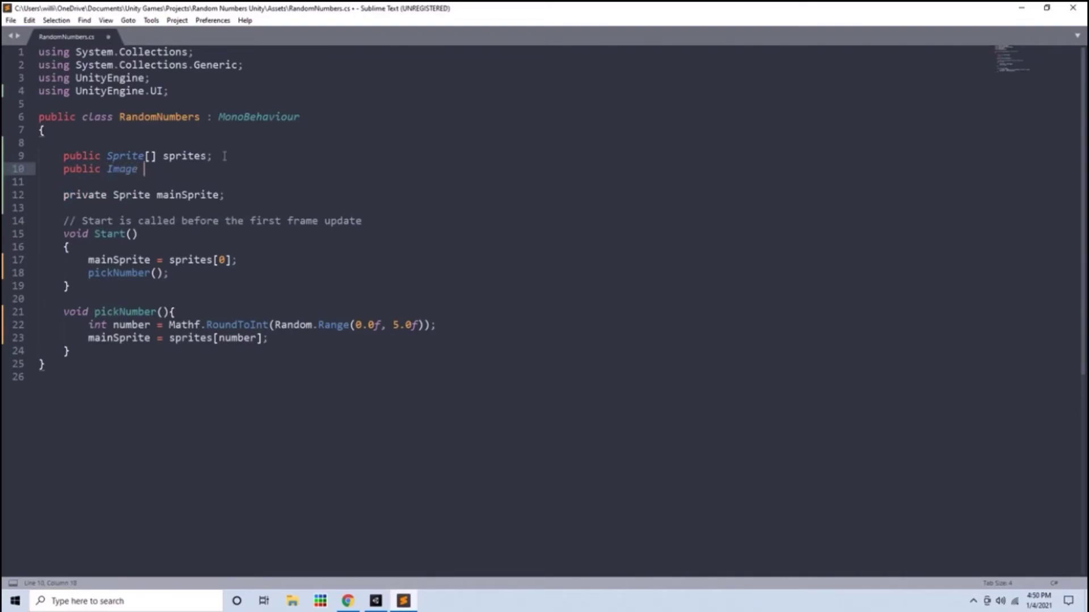
text(sprite;)
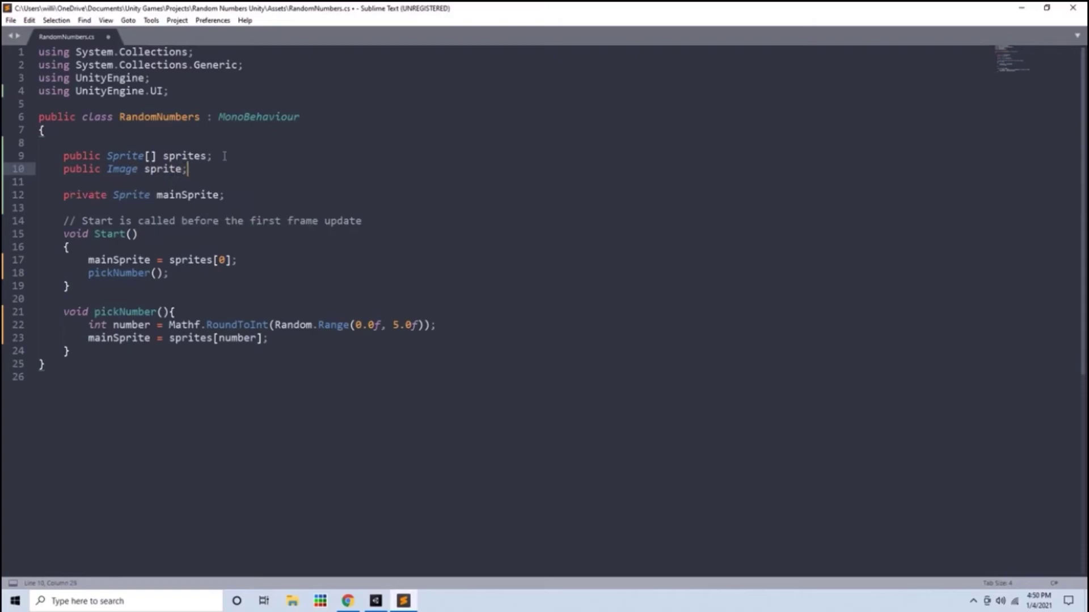
key(ctrl+s)
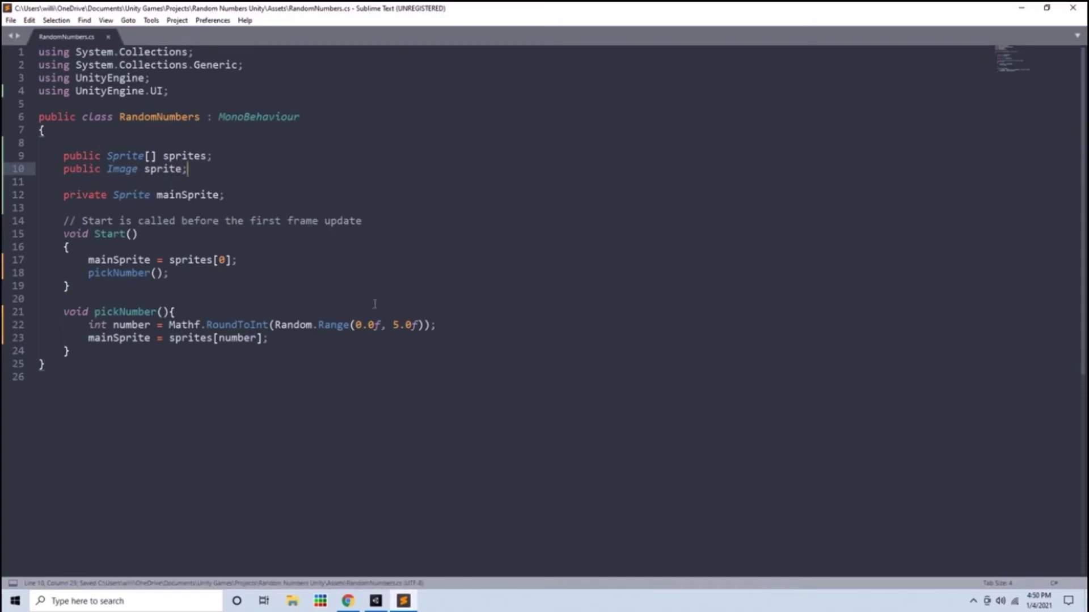
- Add 'sprite.sprite = mainSprite;' at the end of pickNumber and save
click(300, 346)
key(Return)
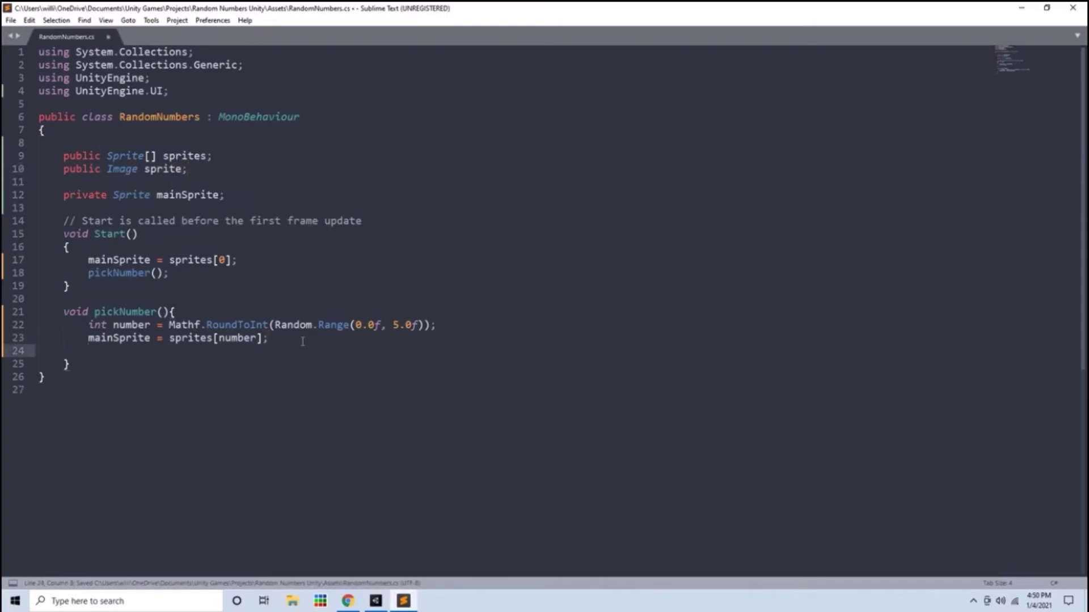
text(sprity)
key(BackSpace)
key(BackSpace)
text(e.sprite = )
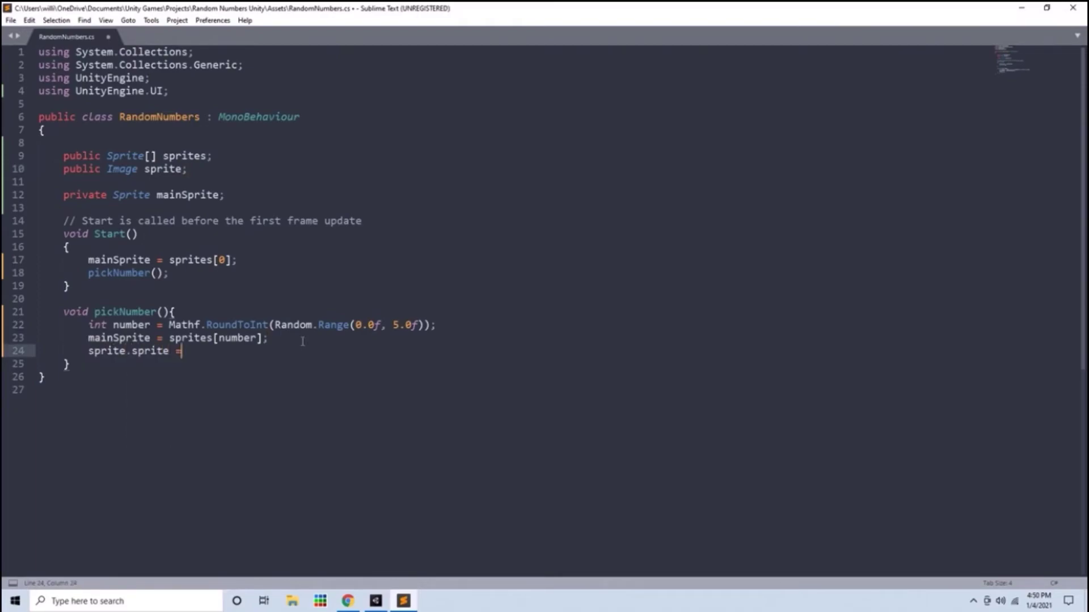
text(mainSpr)
text(i)
key(Tab)
key(ctrl+s)
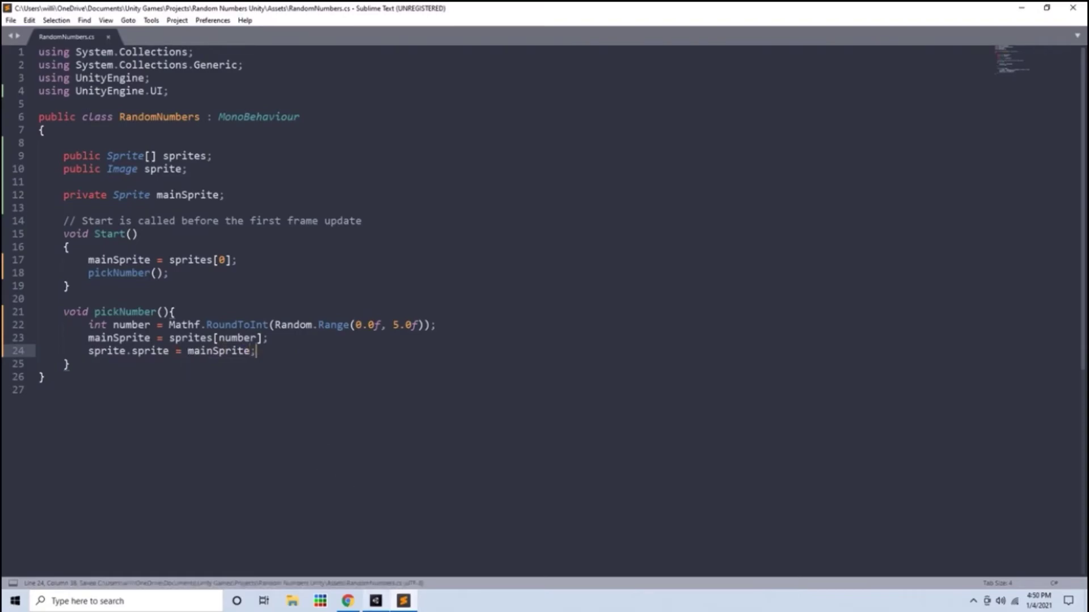
click(375, 600)
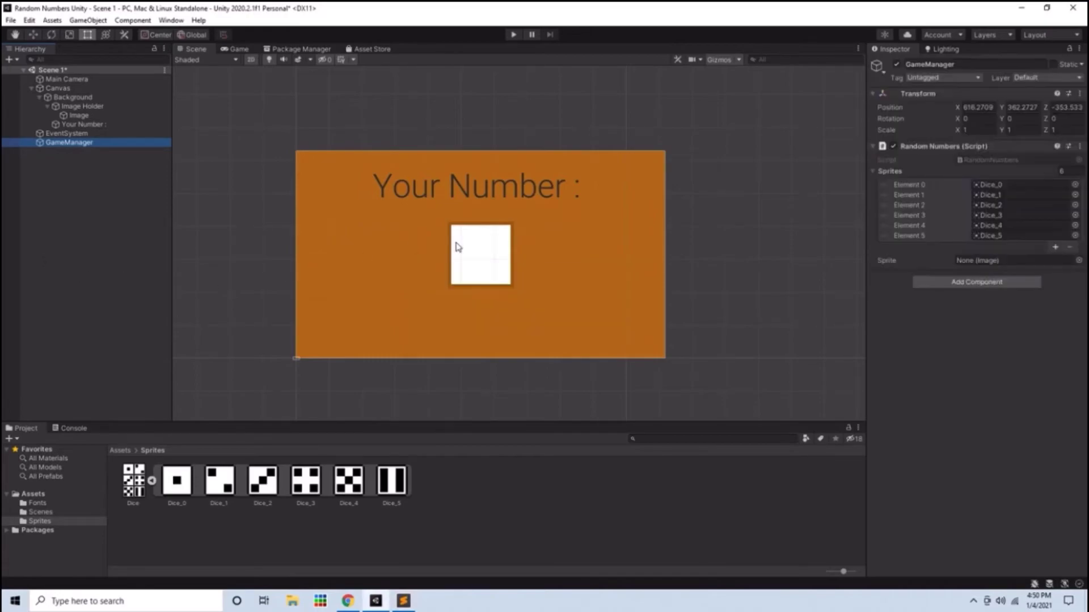
- Drag the Image object into the Sprite field, save the scene, and test-play the game
drag(78, 115, 1009, 267)
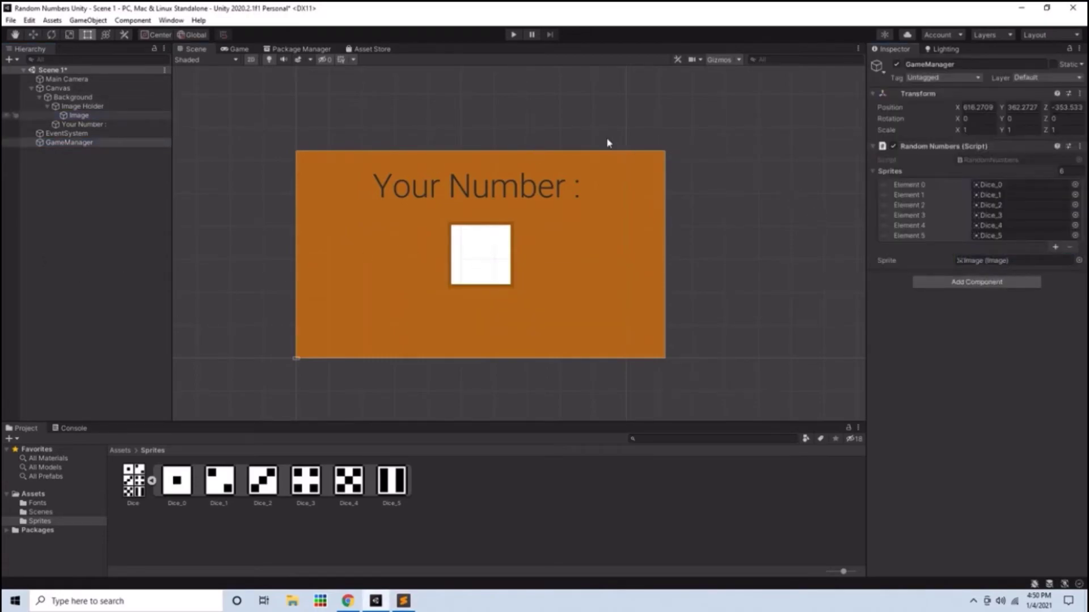
key(ctrl+s)
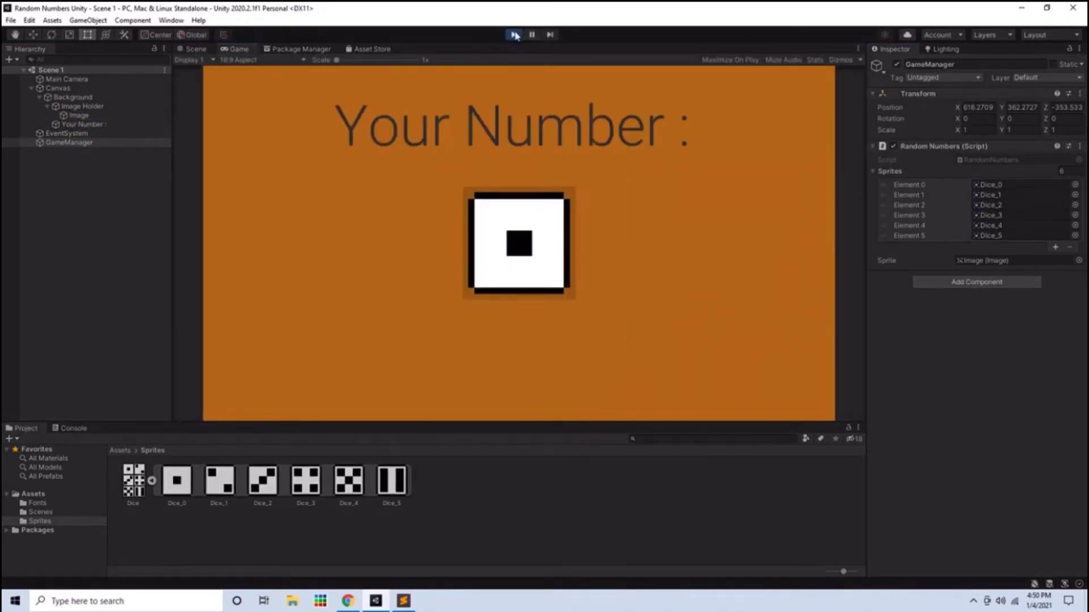
click(515, 35)
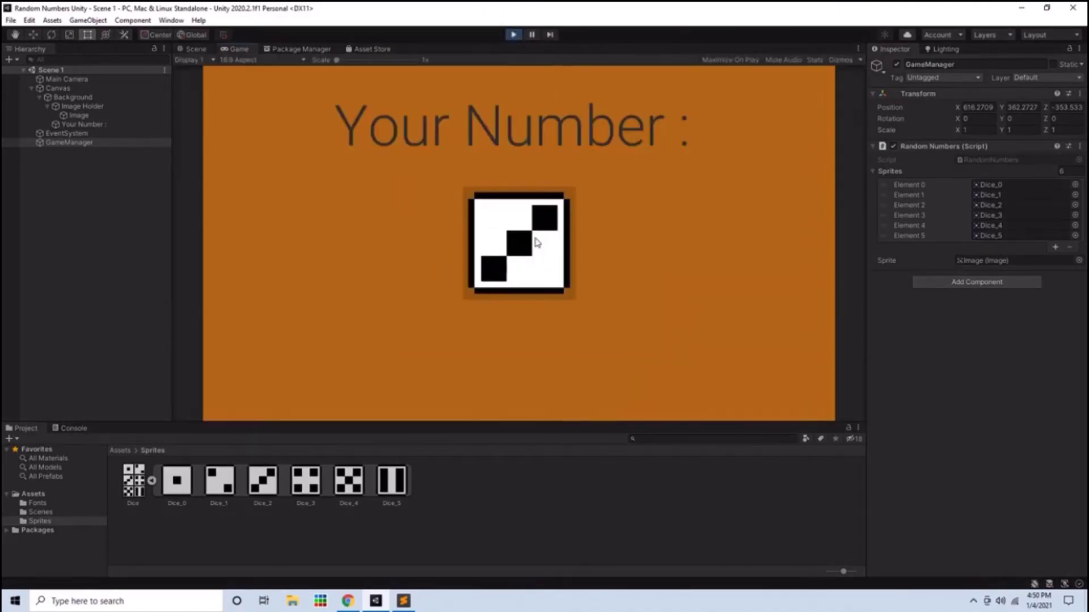
click(512, 37)
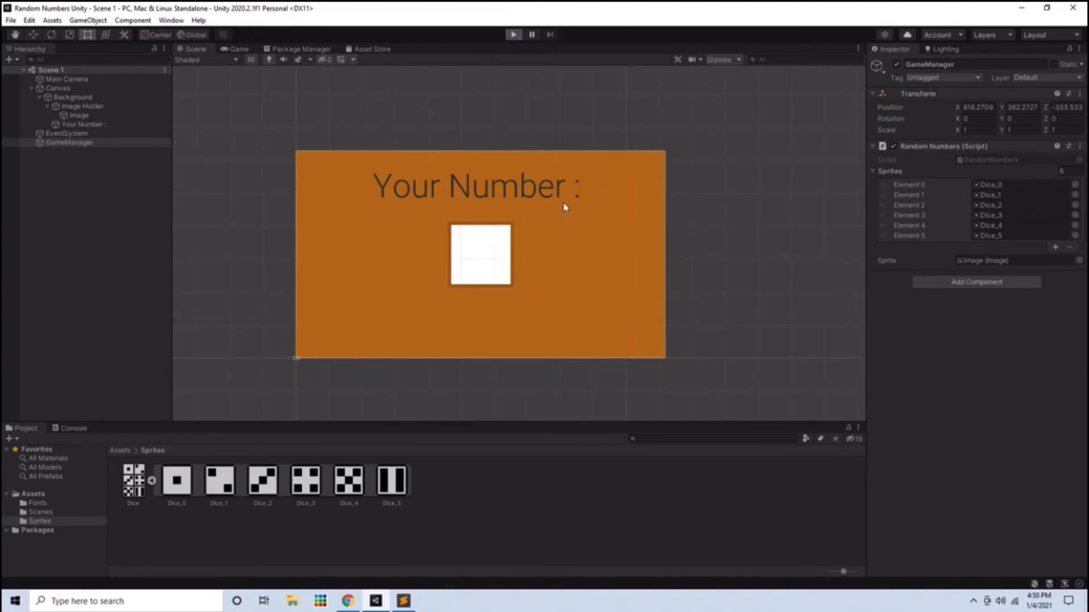
click(514, 36)
click(514, 36)
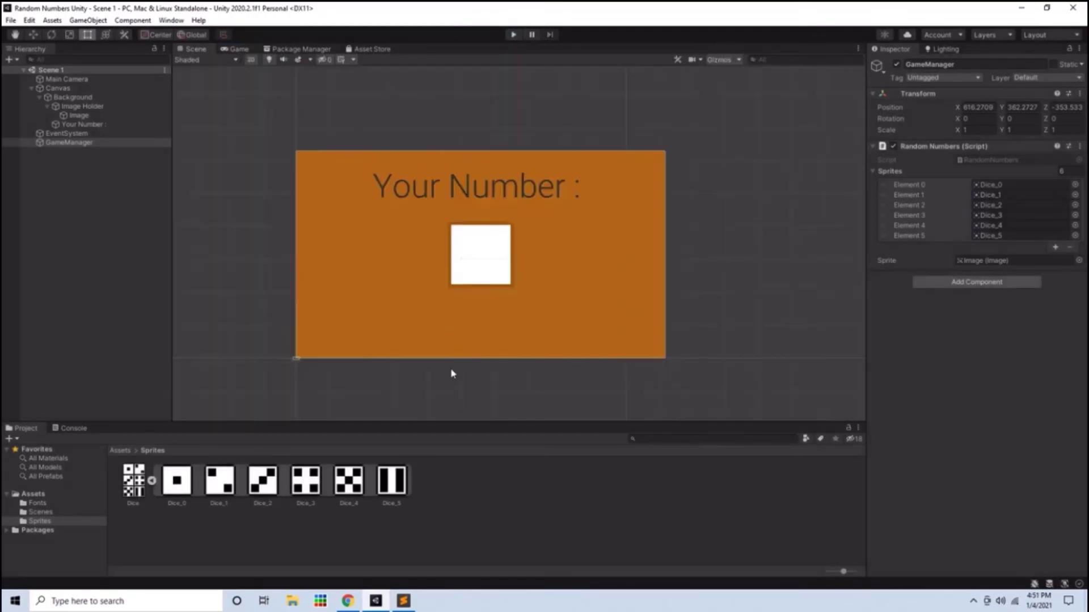
- Add a UI Button under Background and move it below the dice image
right_click(72, 98)
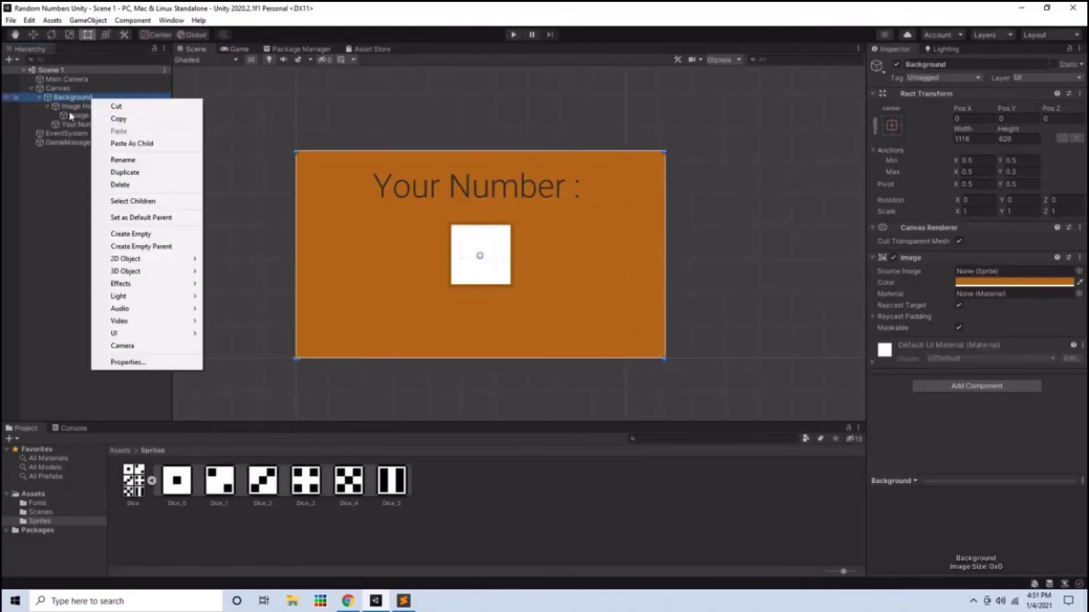
mouse_move(145, 333)
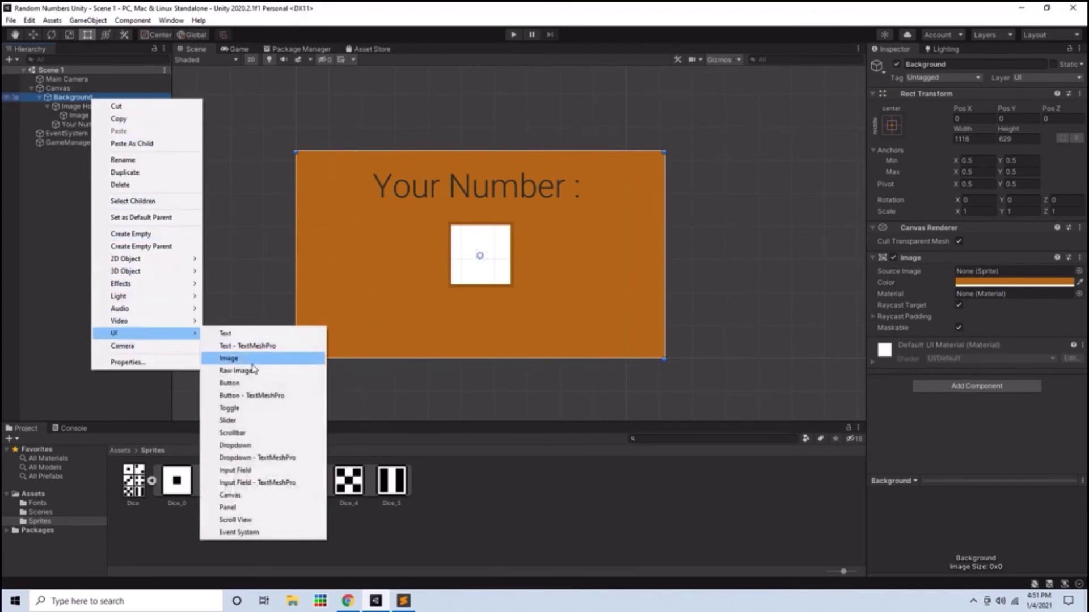
click(253, 385)
drag(481, 255, 483, 321)
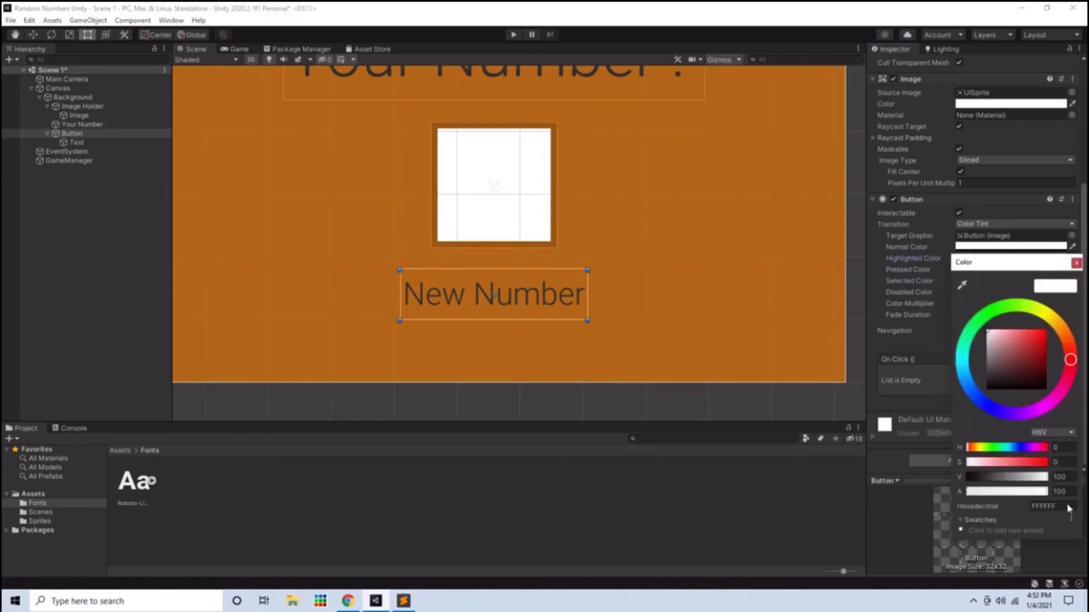
scroll(671, 205, up, 2)
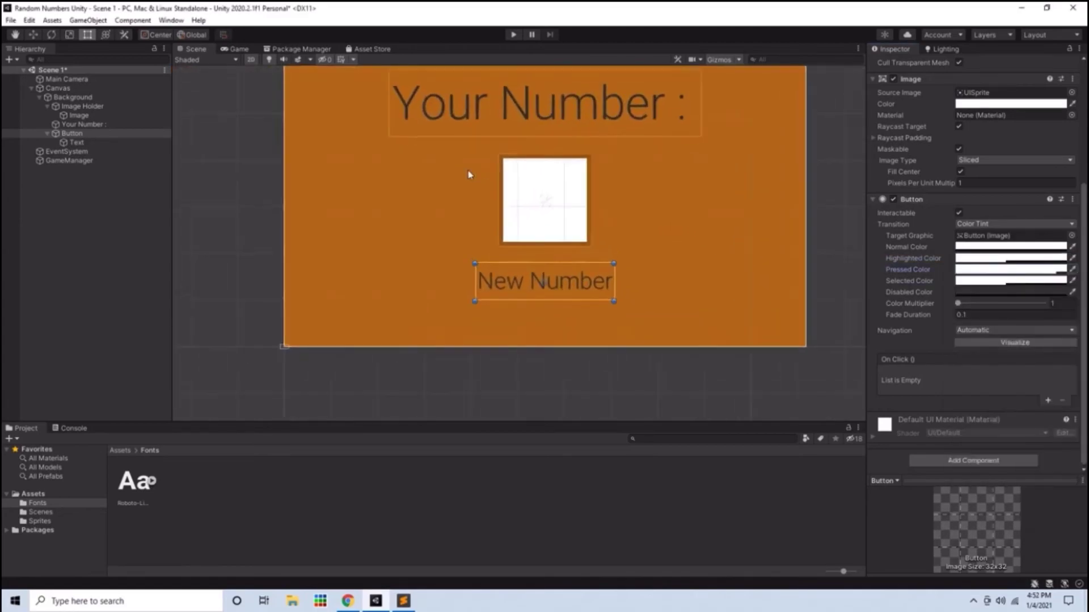
- Add an empty On Click entry, then make pickNumber public in the script and save
click(1048, 401)
click(405, 601)
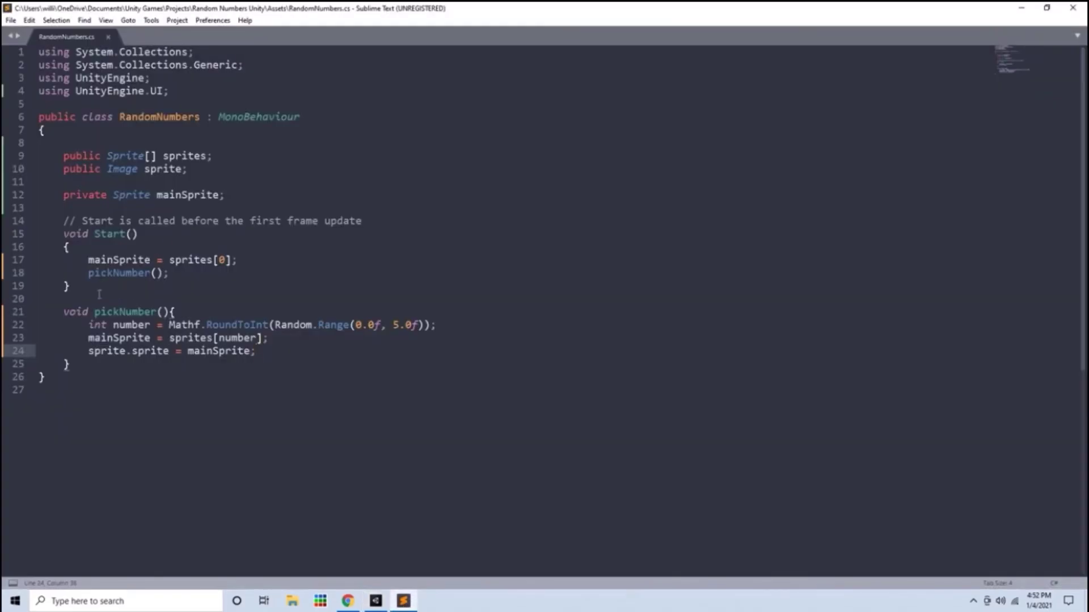
click(65, 311)
text(public)
key(ctrl+s)
click(376, 600)
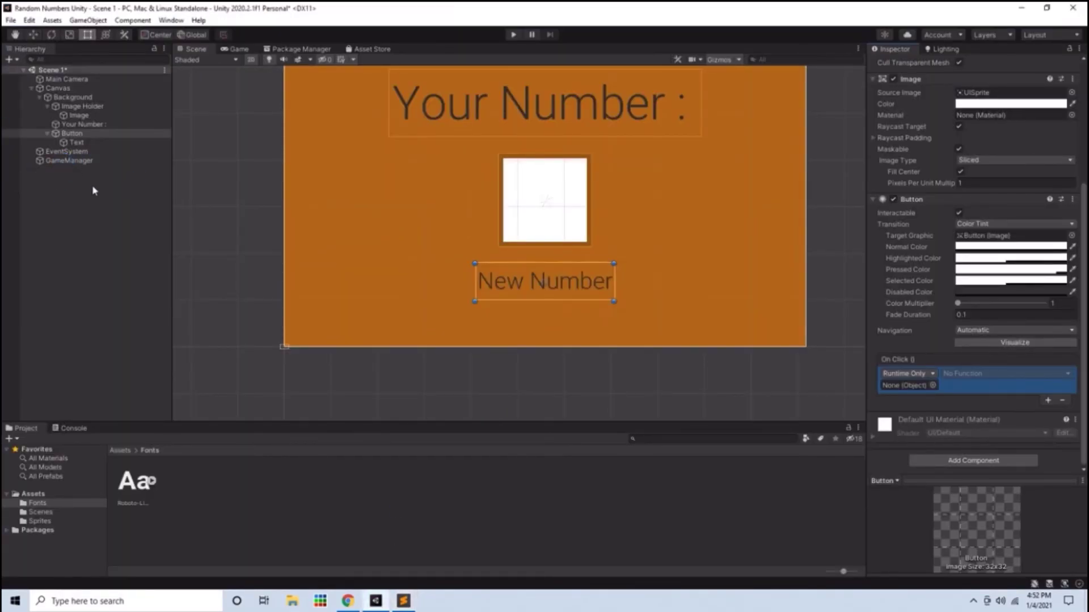
- Set the button's On Click target to GameManager with RandomNumbers.pickNumber()
drag(68, 160, 914, 423)
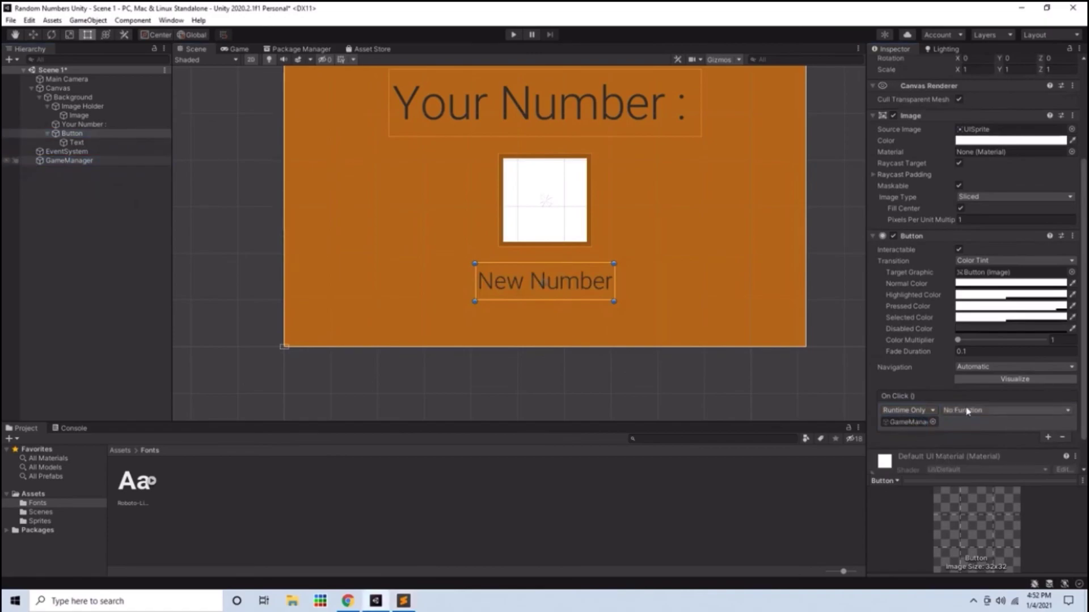
click(1004, 410)
mouse_move(988, 464)
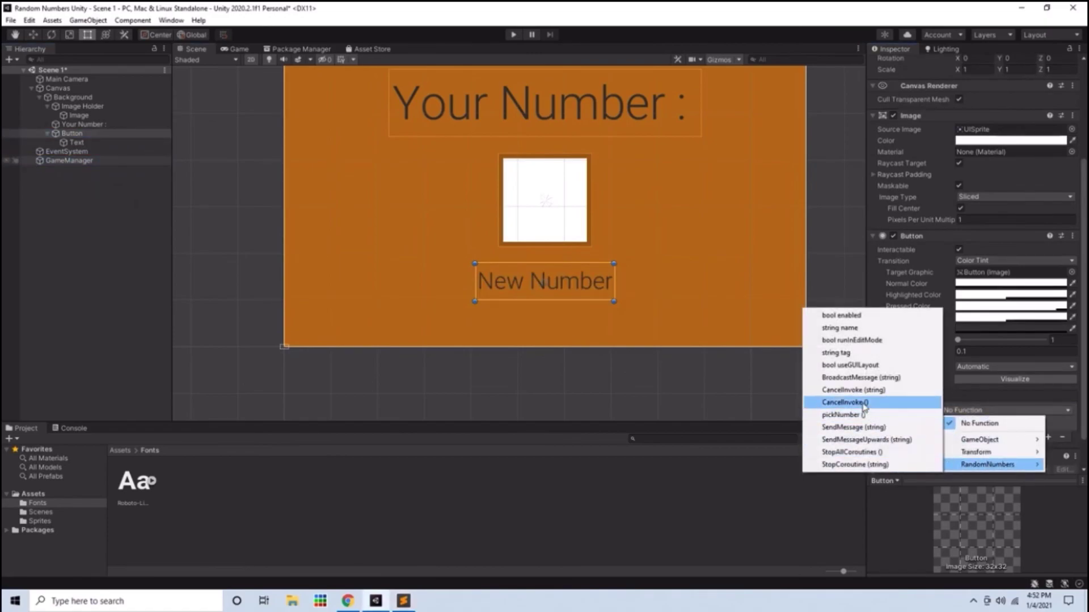
click(842, 414)
click(821, 264)
- Play the game and click New Number repeatedly to roll new dice faces
click(514, 36)
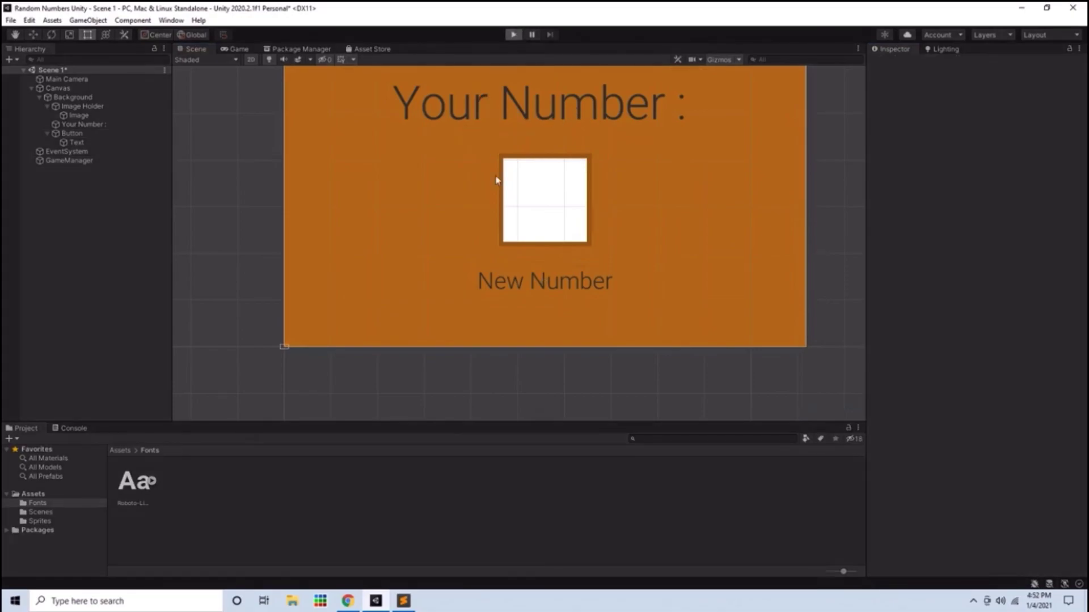
click(508, 340)
click(508, 340)
click(515, 341)
click(529, 343)
click(529, 343)
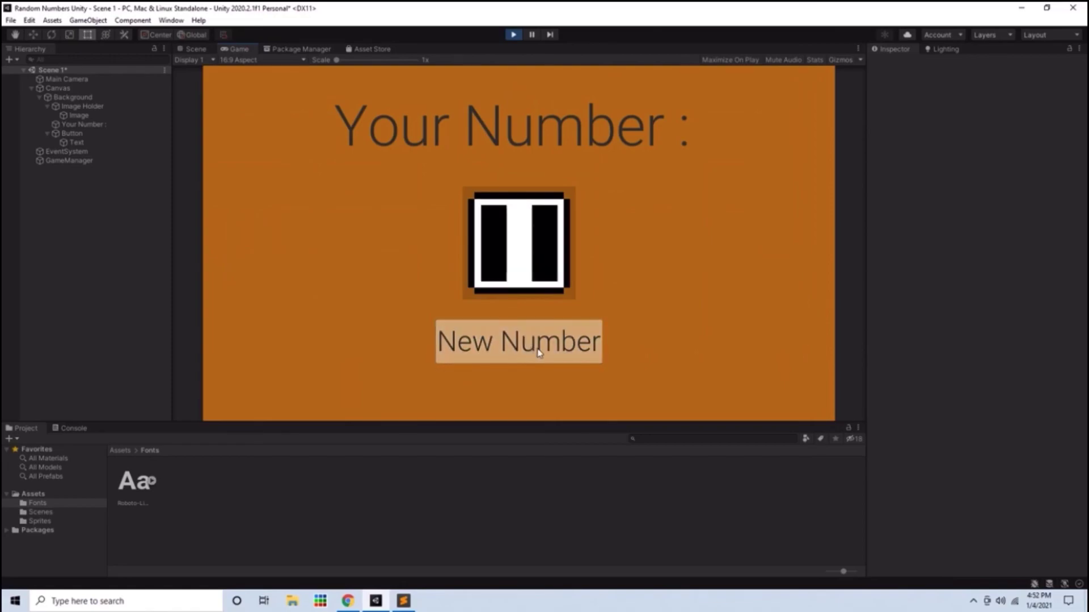
click(538, 352)
click(538, 352)
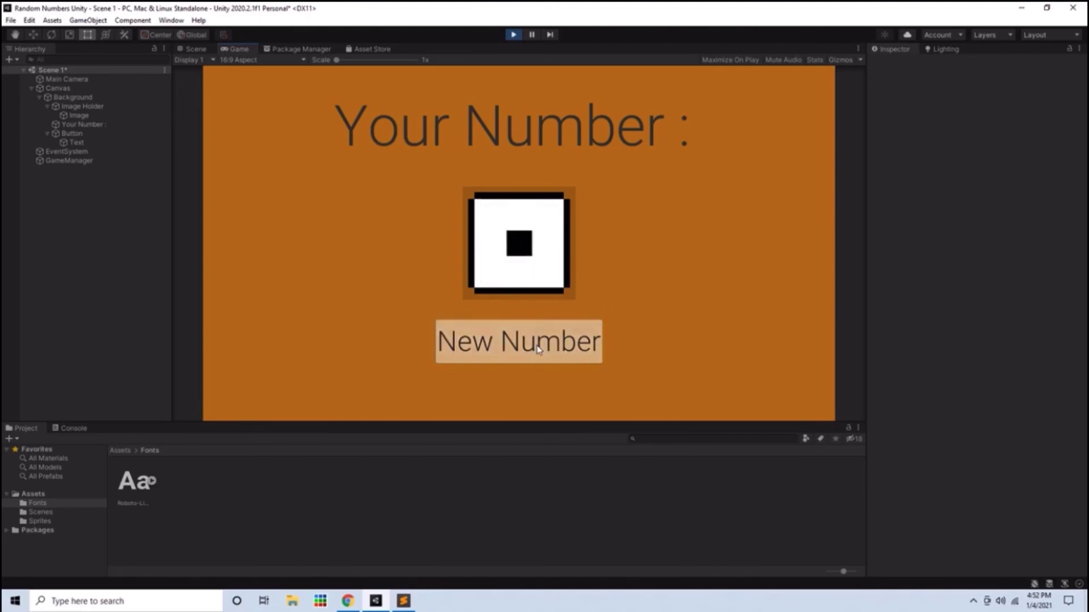
click(538, 350)
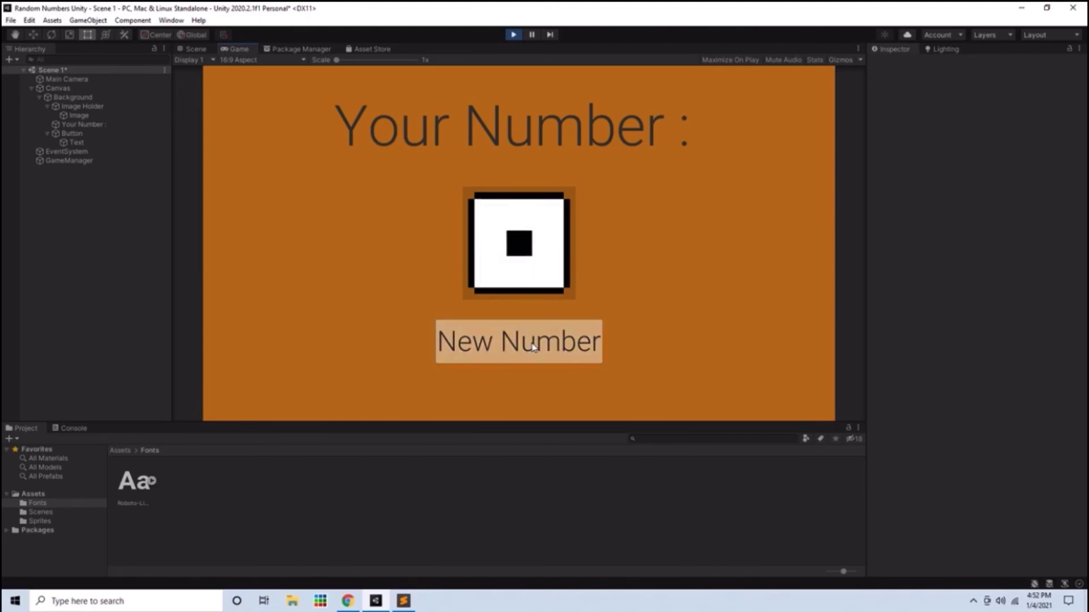